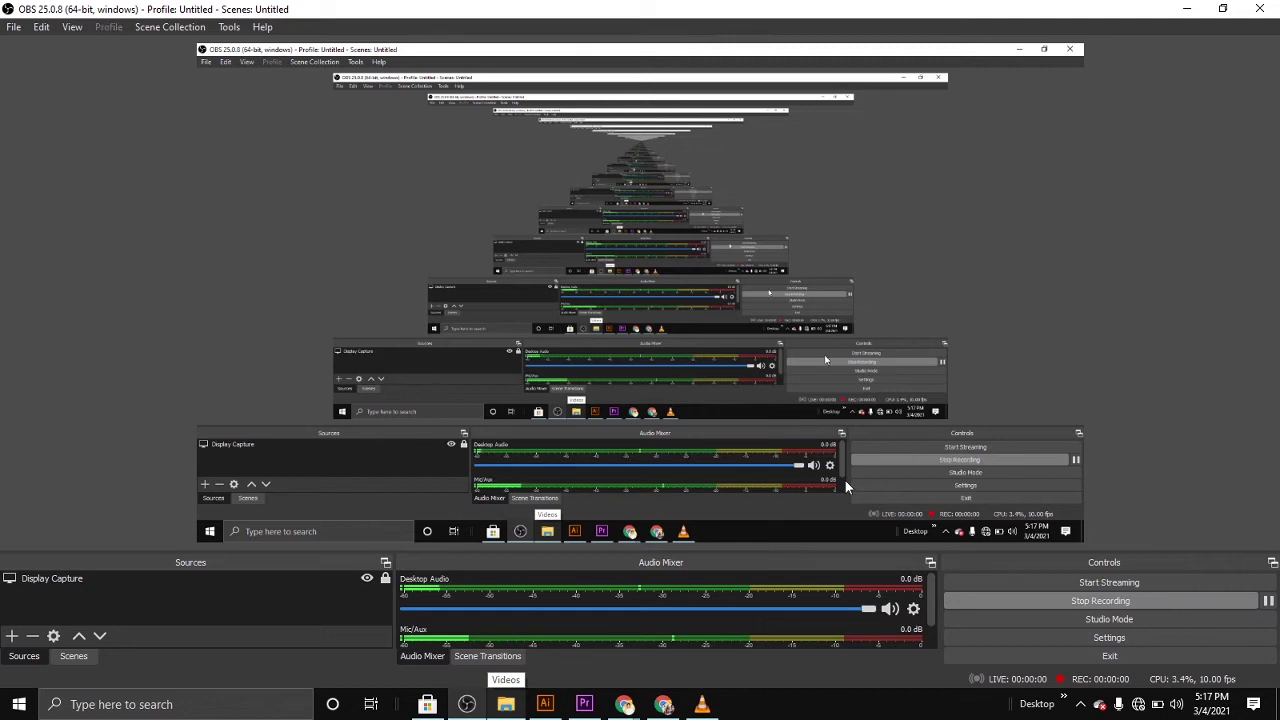
# Select and delete the existing H logo so the artboard is empty
pyautogui.click(545, 704)
pyautogui.hotkey('ctrl', 'a')
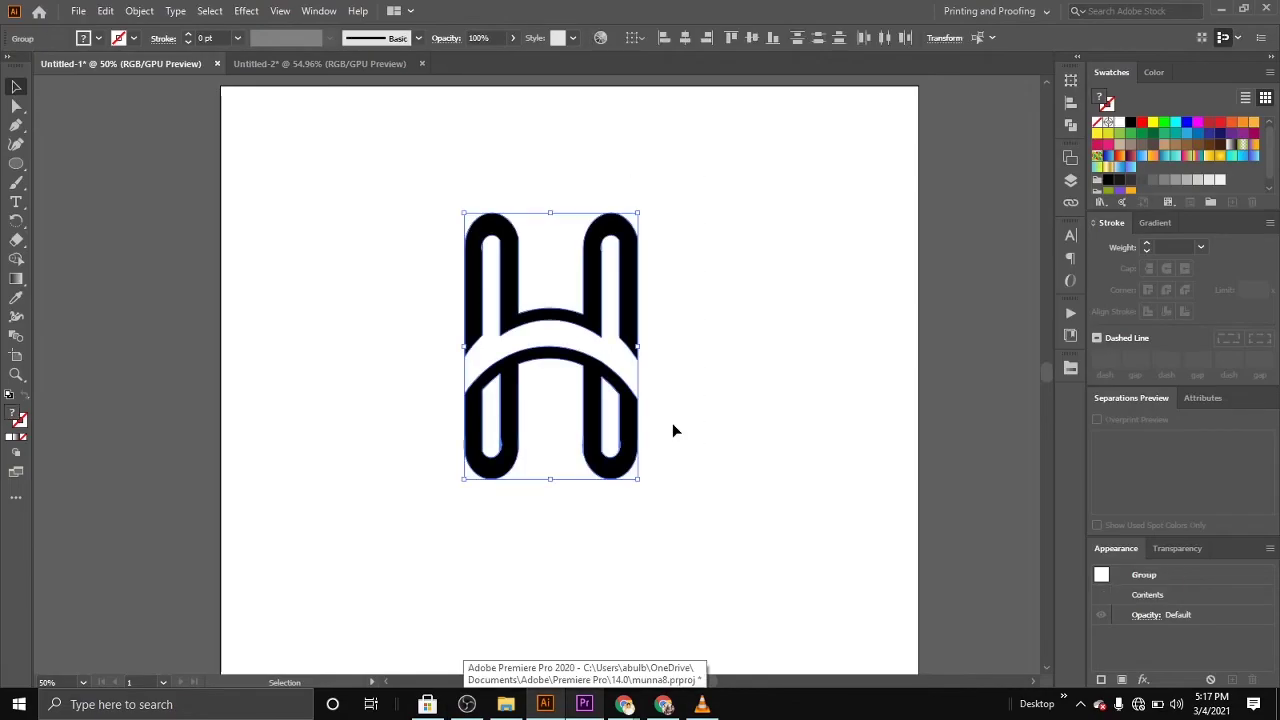
pyautogui.press('Delete')
pyautogui.rightClick(16, 163)
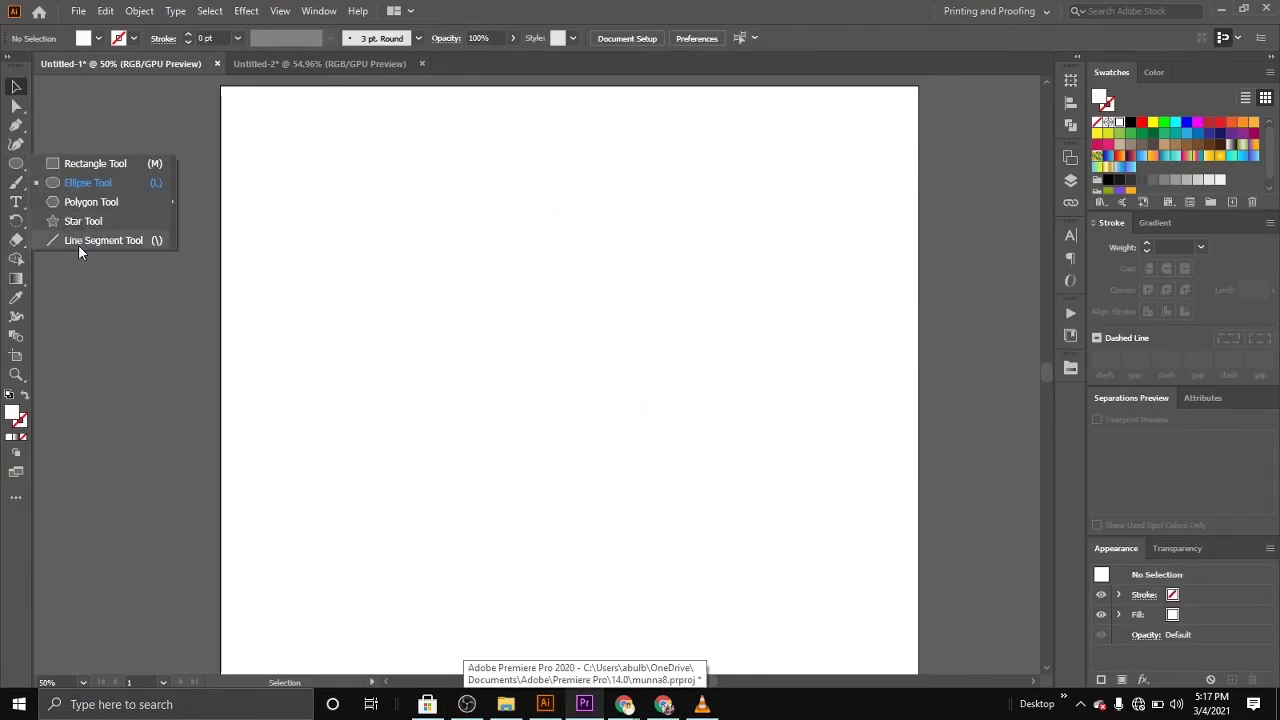
# Draw a vertical line left of centre and give it a 1 pt black stroke
pyautogui.click(80, 243)
pyautogui.moveTo(415, 203); pyautogui.dragTo(415, 527)
pyautogui.click(16, 87)
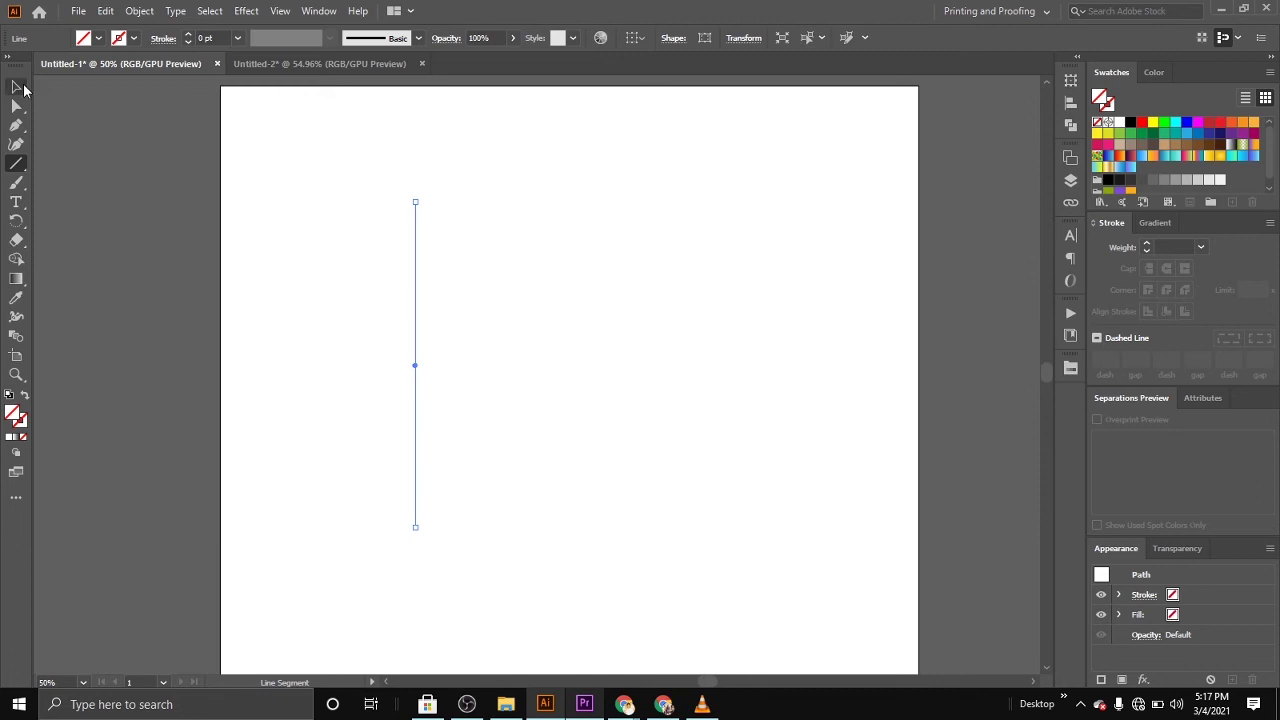
pyautogui.click(420, 298)
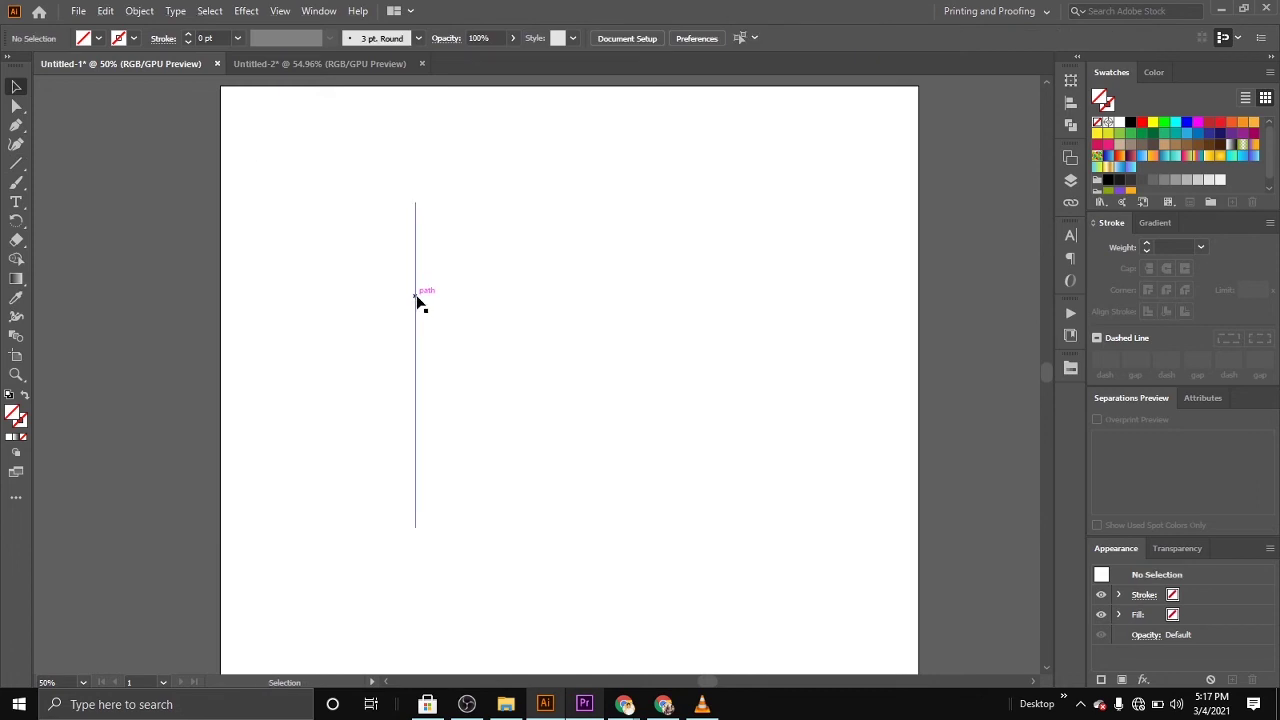
pyautogui.click(187, 34)
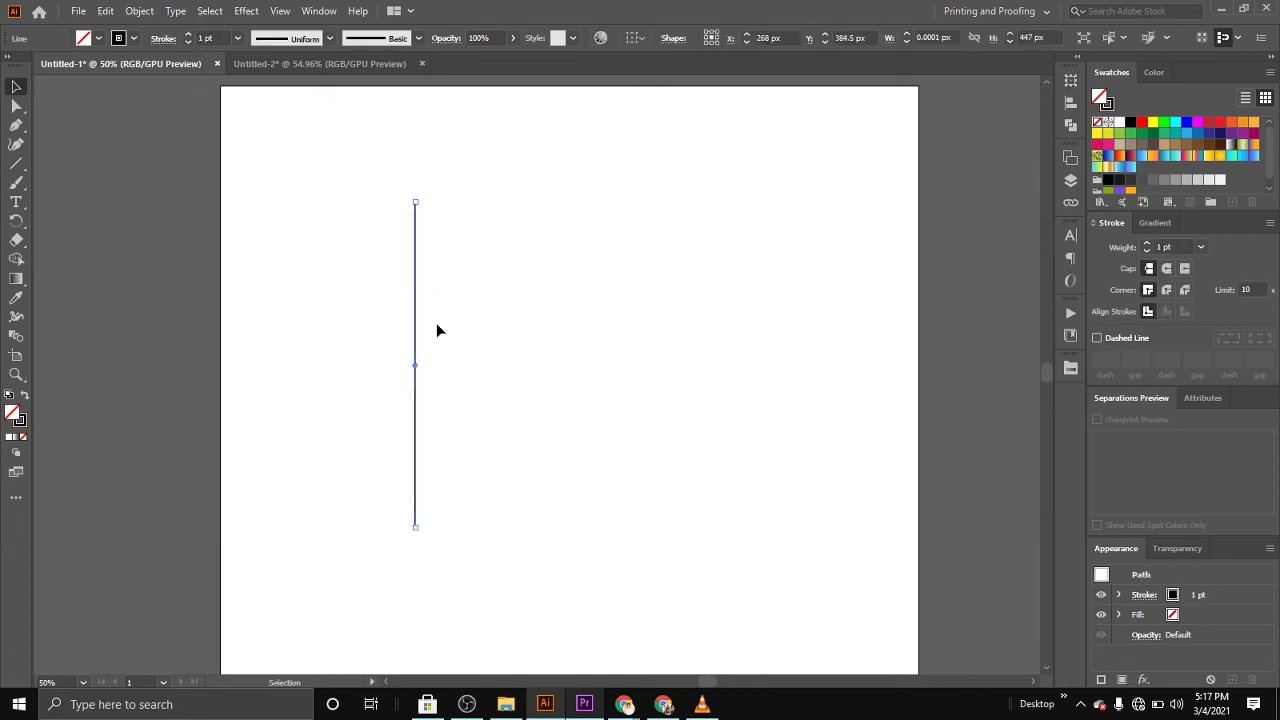
# Duplicate the line into four copies, then align and evenly distribute them
pyautogui.moveTo(418, 316); pyautogui.dragTo(452, 290)
pyautogui.moveTo(452, 290)
pyautogui.mouseDown()
pyautogui.moveTo(476, 288)
pyautogui.moveTo(471, 312)
pyautogui.mouseUp()
pyautogui.moveTo(411, 240); pyautogui.dragTo(506, 347)
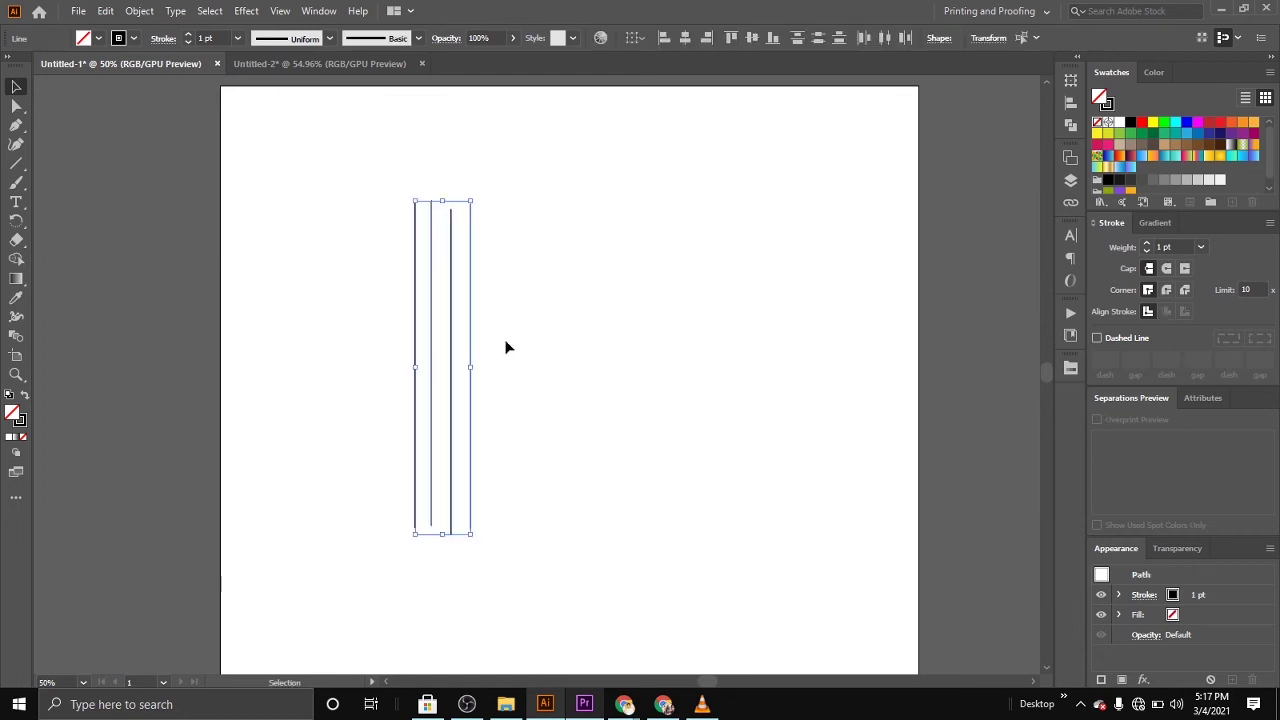
pyautogui.click(752, 38)
pyautogui.click(885, 38)
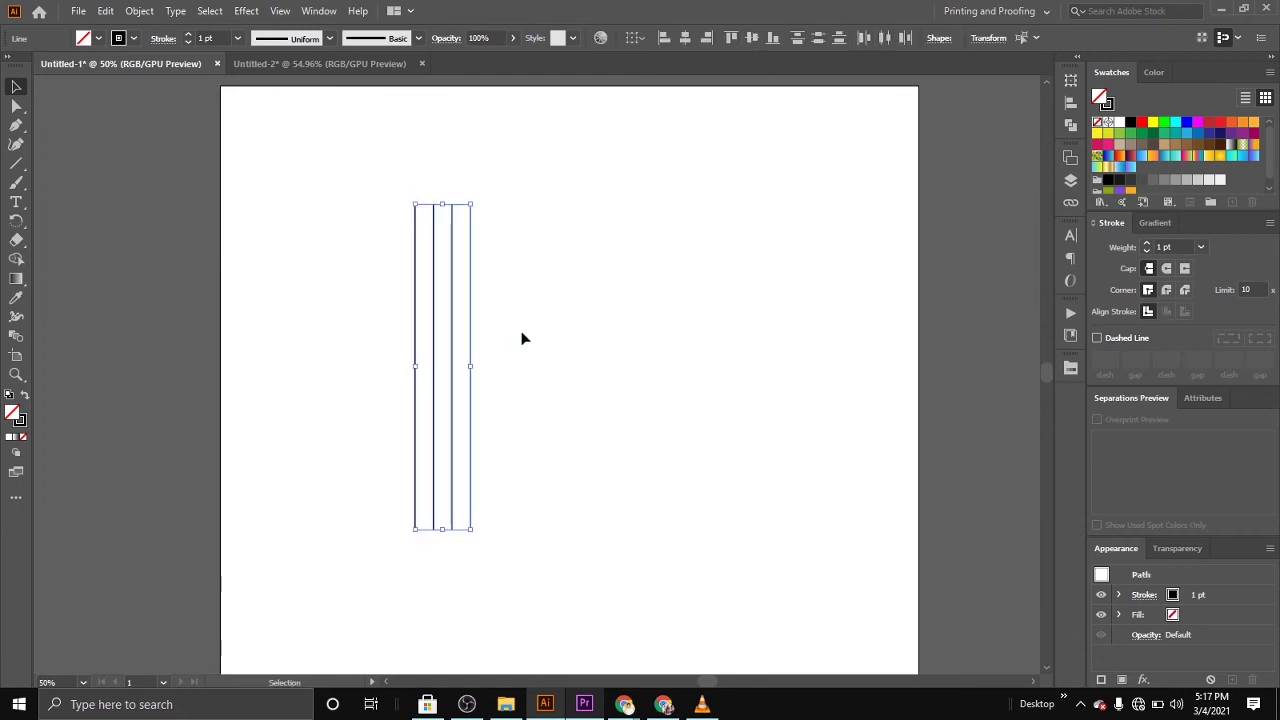
pyautogui.click(726, 334)
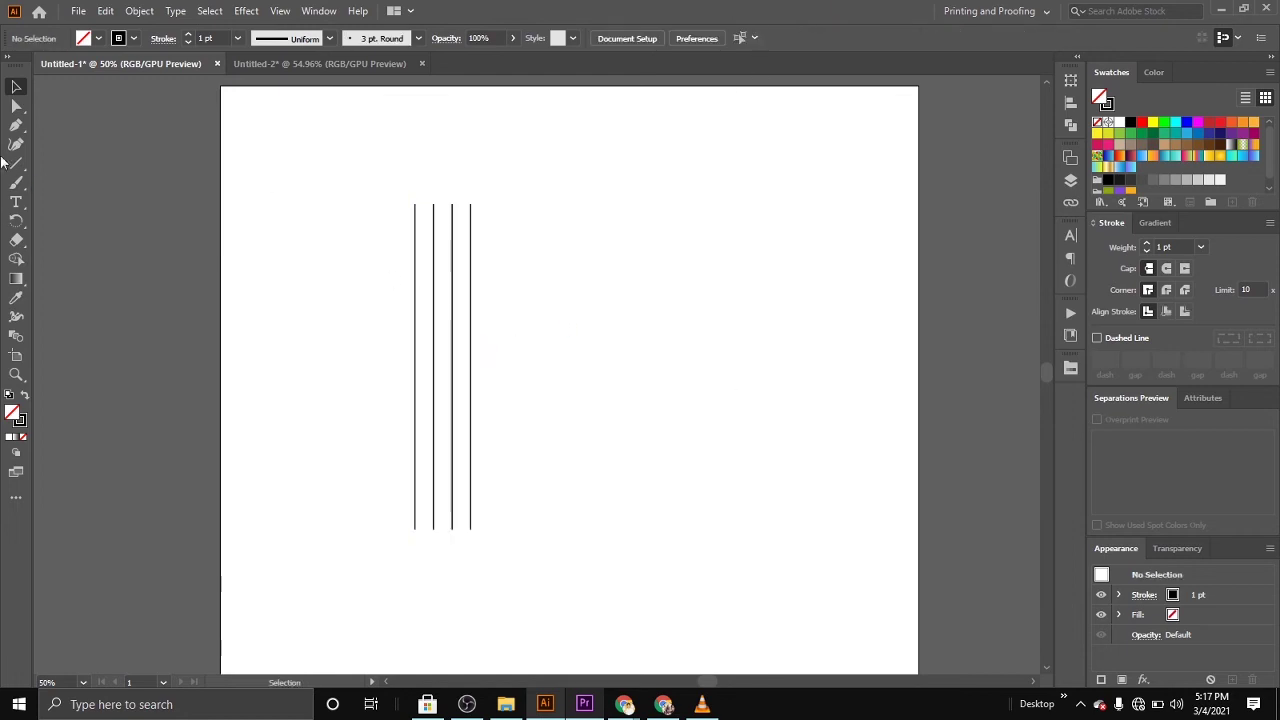
pyautogui.moveTo(12, 165); pyautogui.dragTo(100, 182)
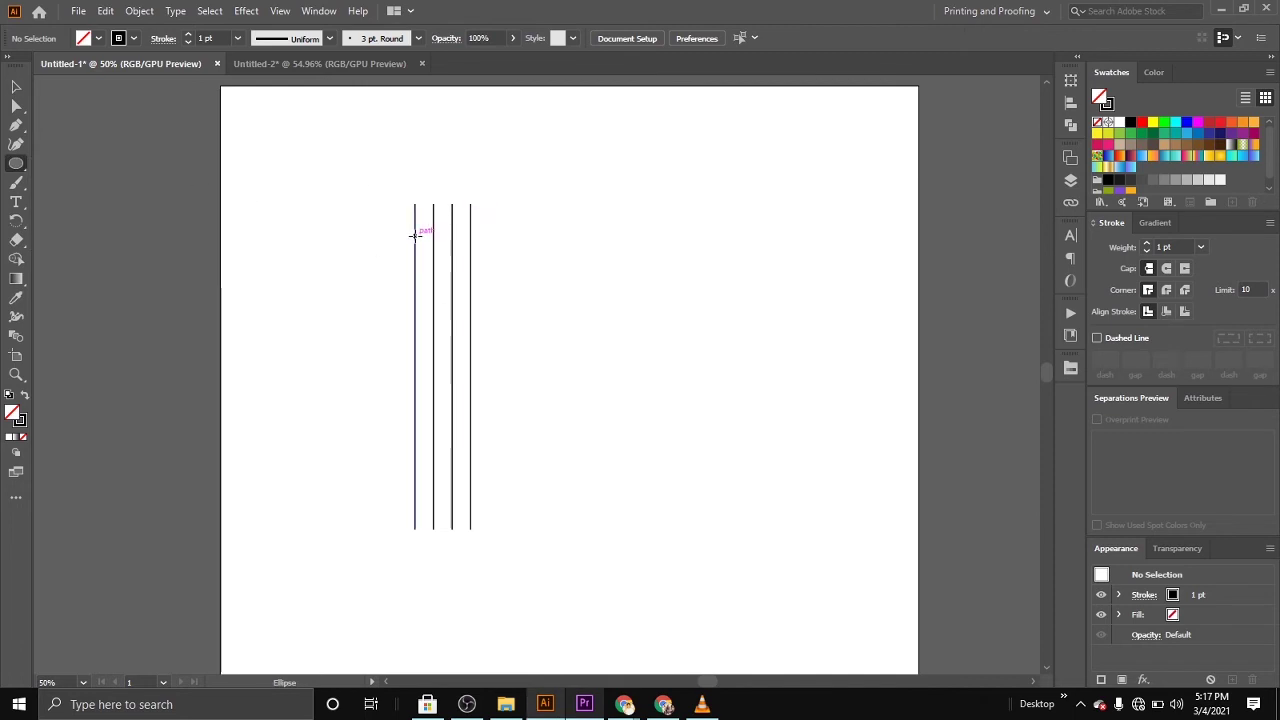
# Draw a circle across the four lines near the top with a smaller concentric copy inside
pyautogui.moveTo(414, 235)
pyautogui.mouseDown()
pyautogui.moveTo(457, 295)
pyautogui.moveTo(472, 292)
pyautogui.mouseUp()
pyautogui.click(16, 87)
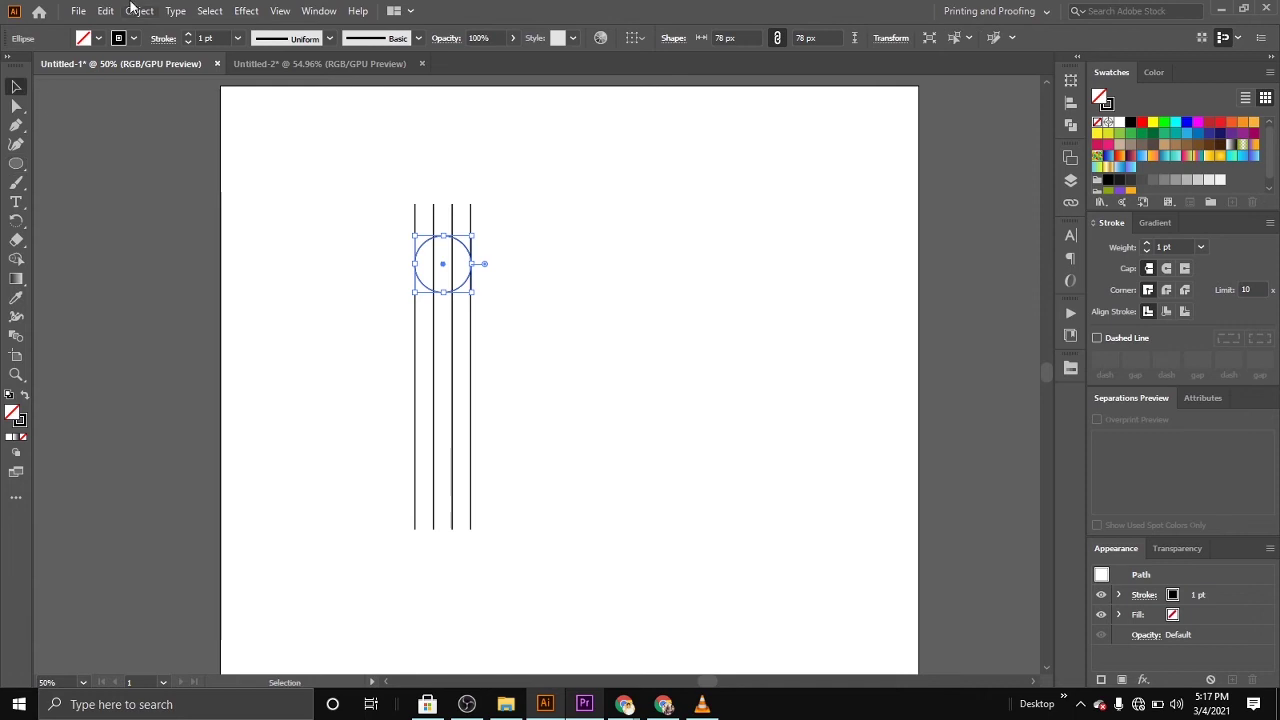
pyautogui.click(105, 10)
pyautogui.click(131, 87)
pyautogui.click(105, 10)
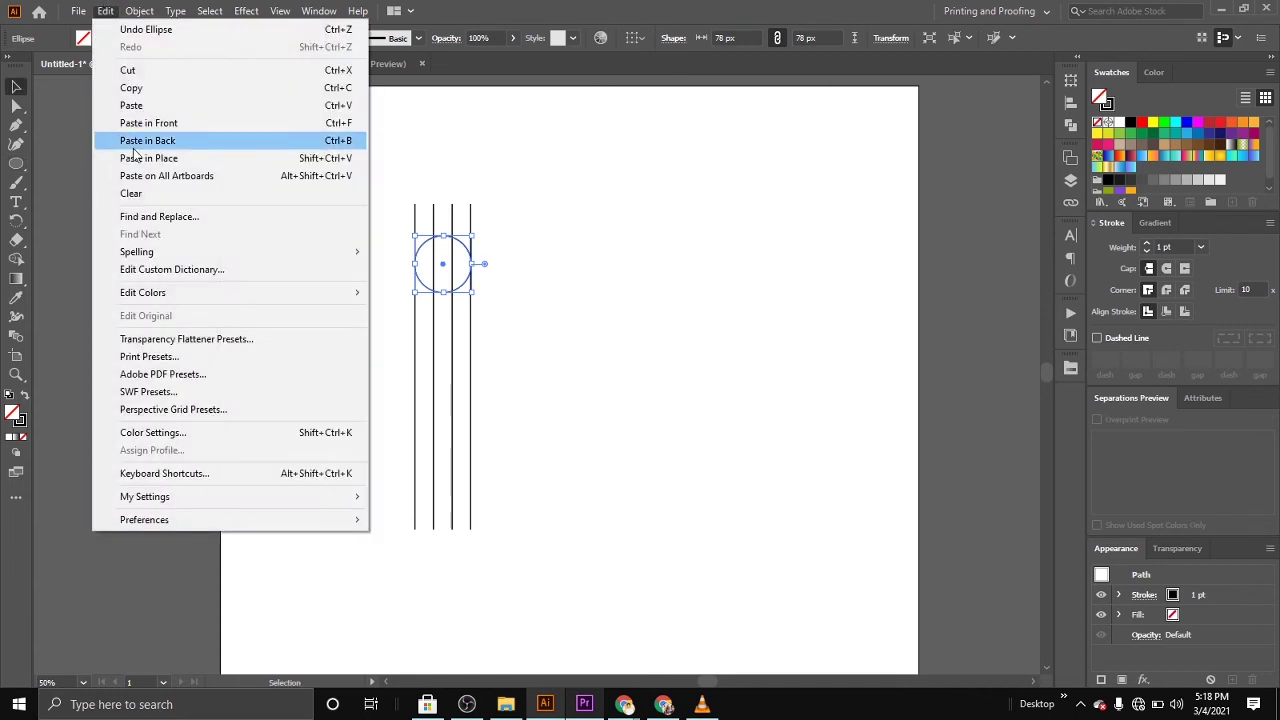
pyautogui.click(134, 157)
pyautogui.moveTo(473, 297)
pyautogui.mouseDown()
pyautogui.moveTo(461, 273)
pyautogui.moveTo(449, 291)
pyautogui.mouseUp()
pyautogui.click(543, 270)
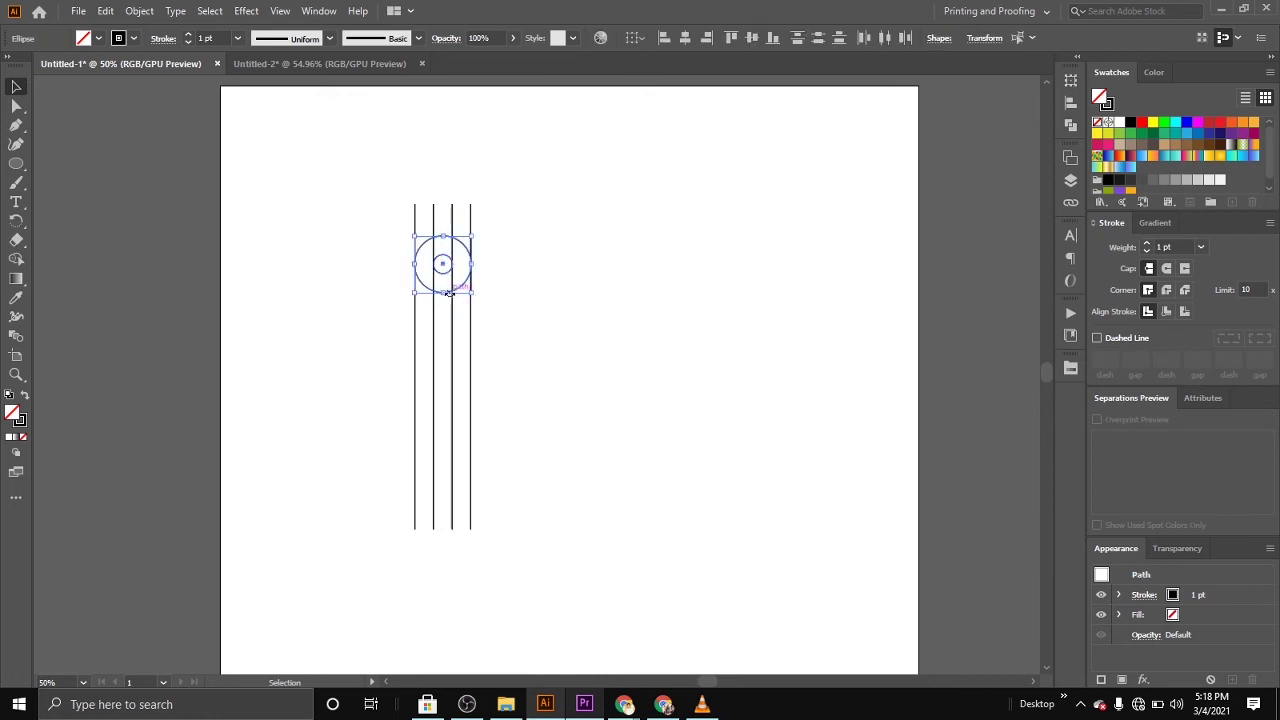
# Duplicate the concentric circle pair lower down the lines
pyautogui.moveTo(457, 290)
pyautogui.mouseDown()
pyautogui.moveTo(457, 471)
pyautogui.moveTo(457, 454)
pyautogui.mouseUp()
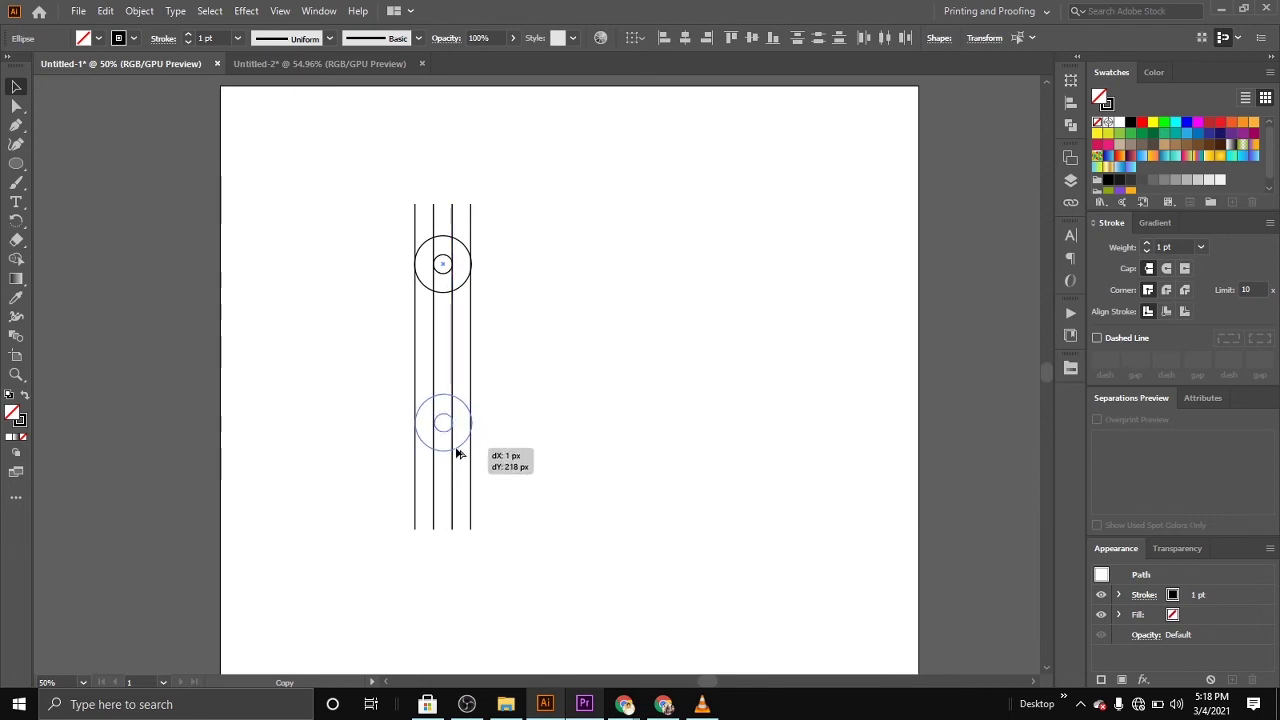
pyautogui.moveTo(457, 454); pyautogui.dragTo(457, 462)
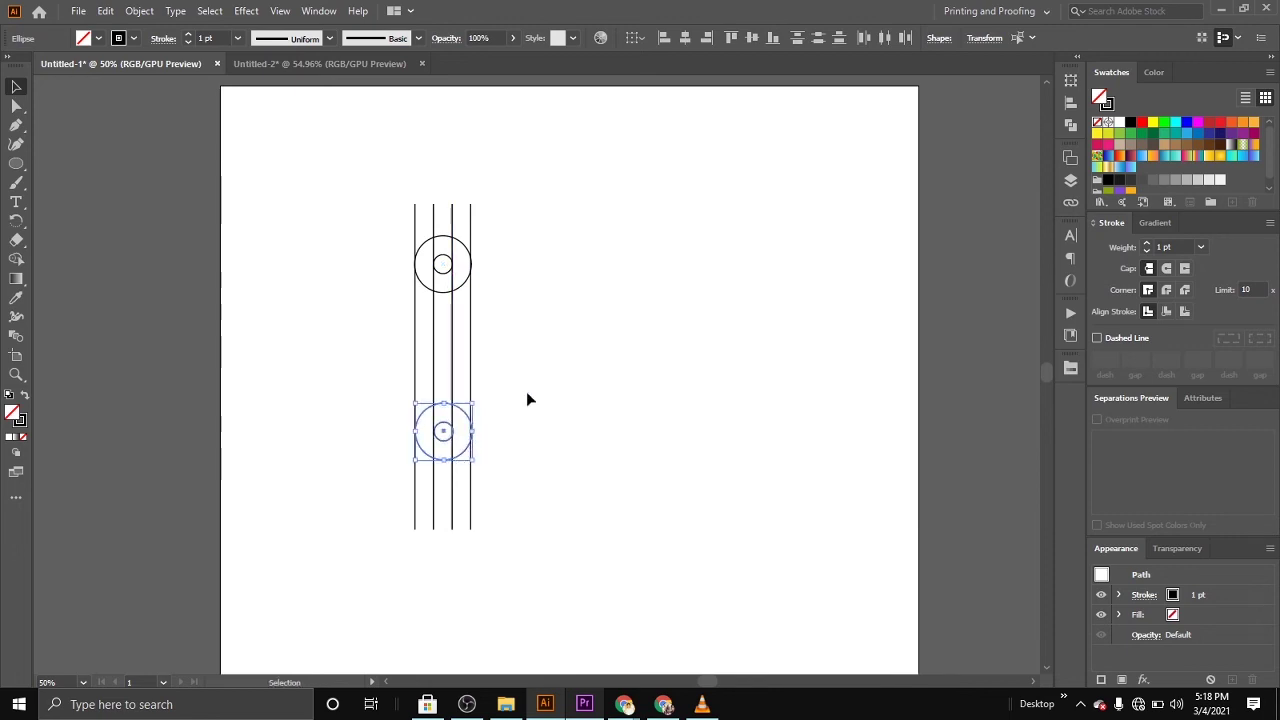
pyautogui.click(528, 399)
pyautogui.hotkey('ctrl', 'z')
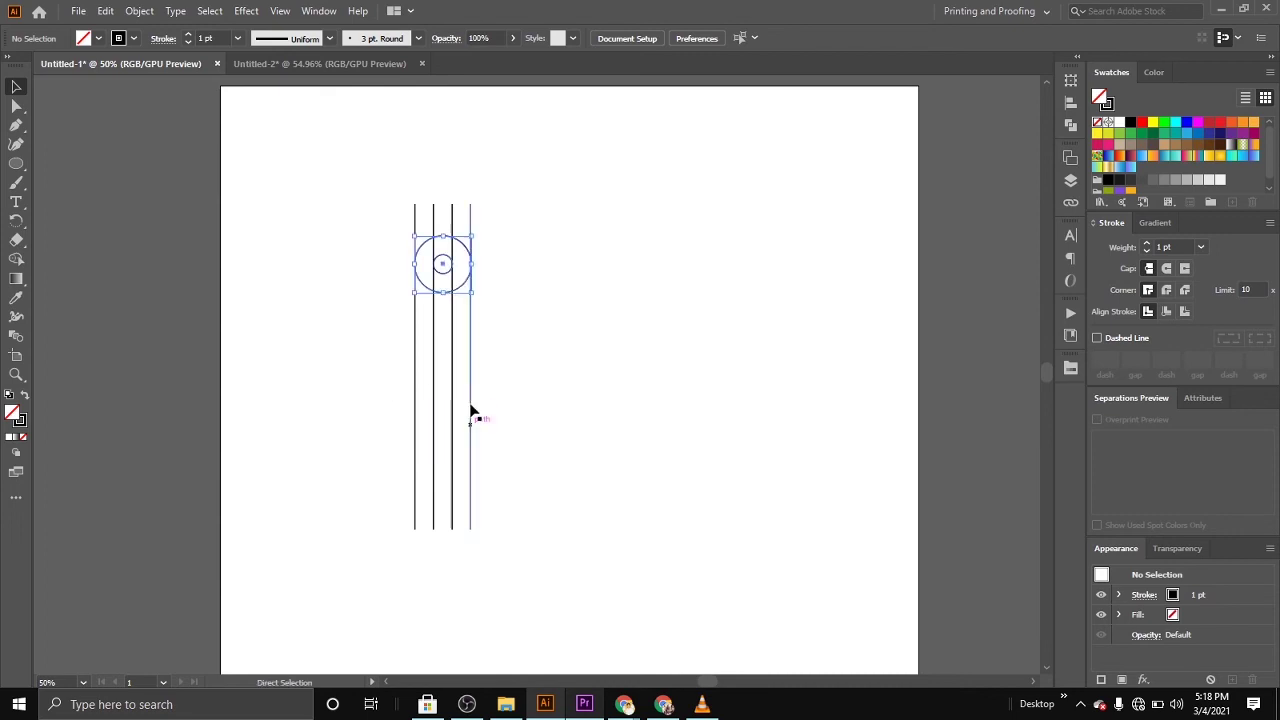
pyautogui.moveTo(453, 297); pyautogui.dragTo(457, 420)
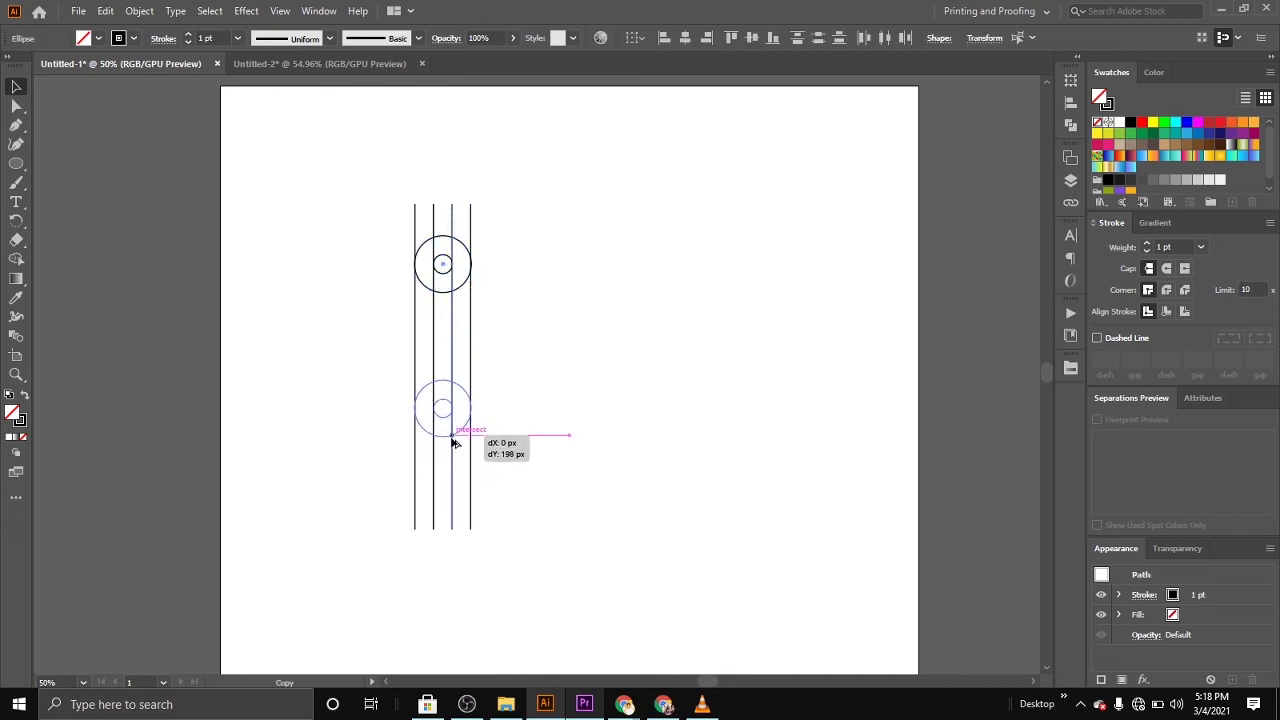
pyautogui.moveTo(457, 420); pyautogui.dragTo(453, 474)
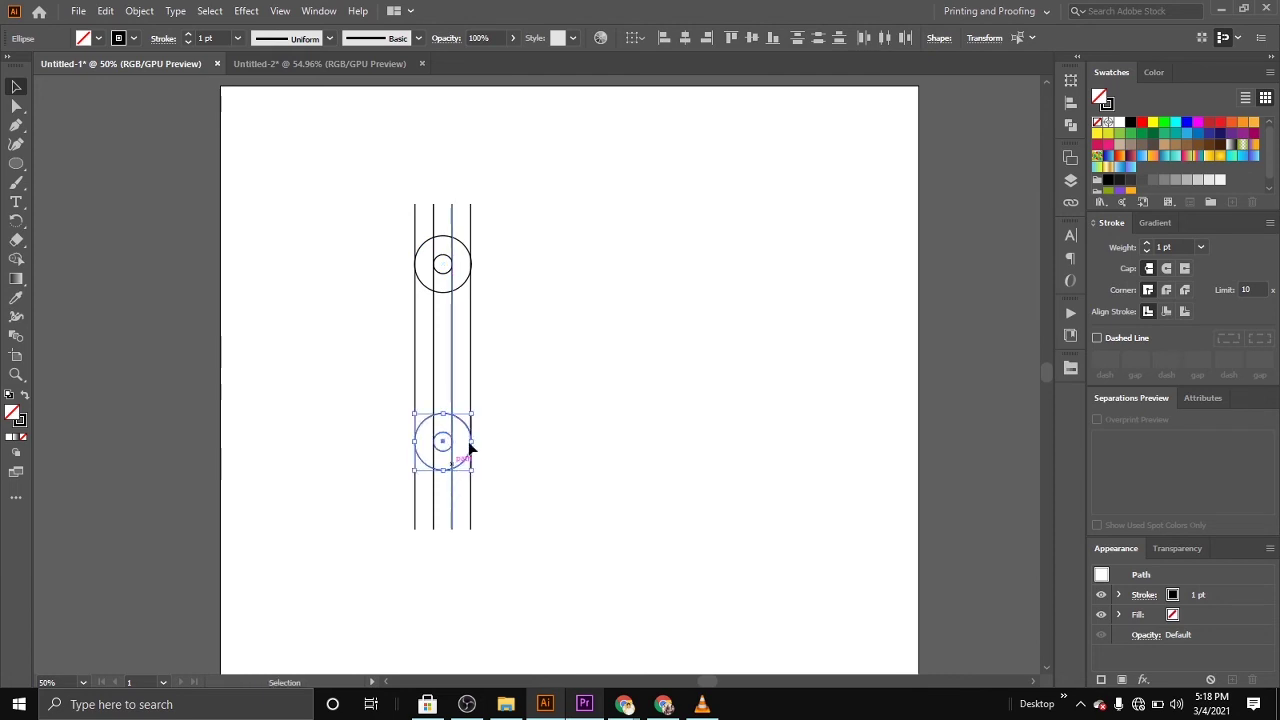
pyautogui.click(519, 287)
pyautogui.hotkey('ctrl', 'a')
# Group the lines and circles, copy the group right as a second leg, and align both
pyautogui.rightClick(455, 268)
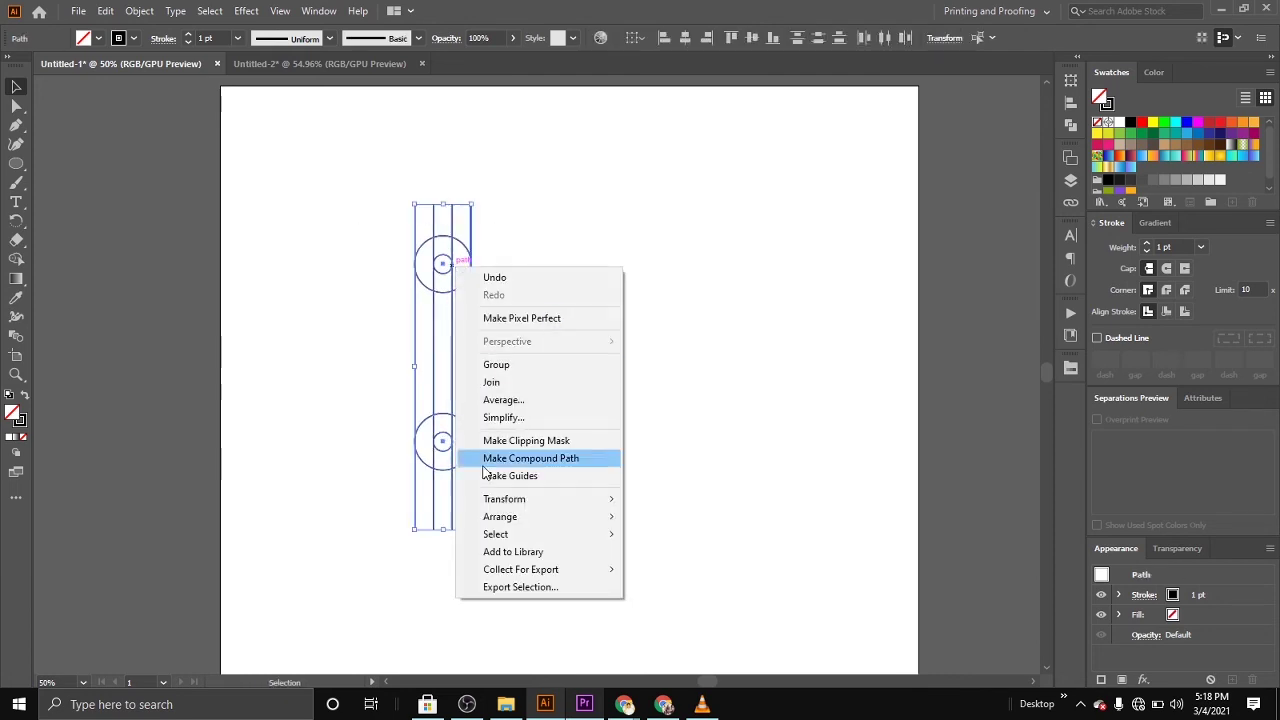
pyautogui.click(530, 368)
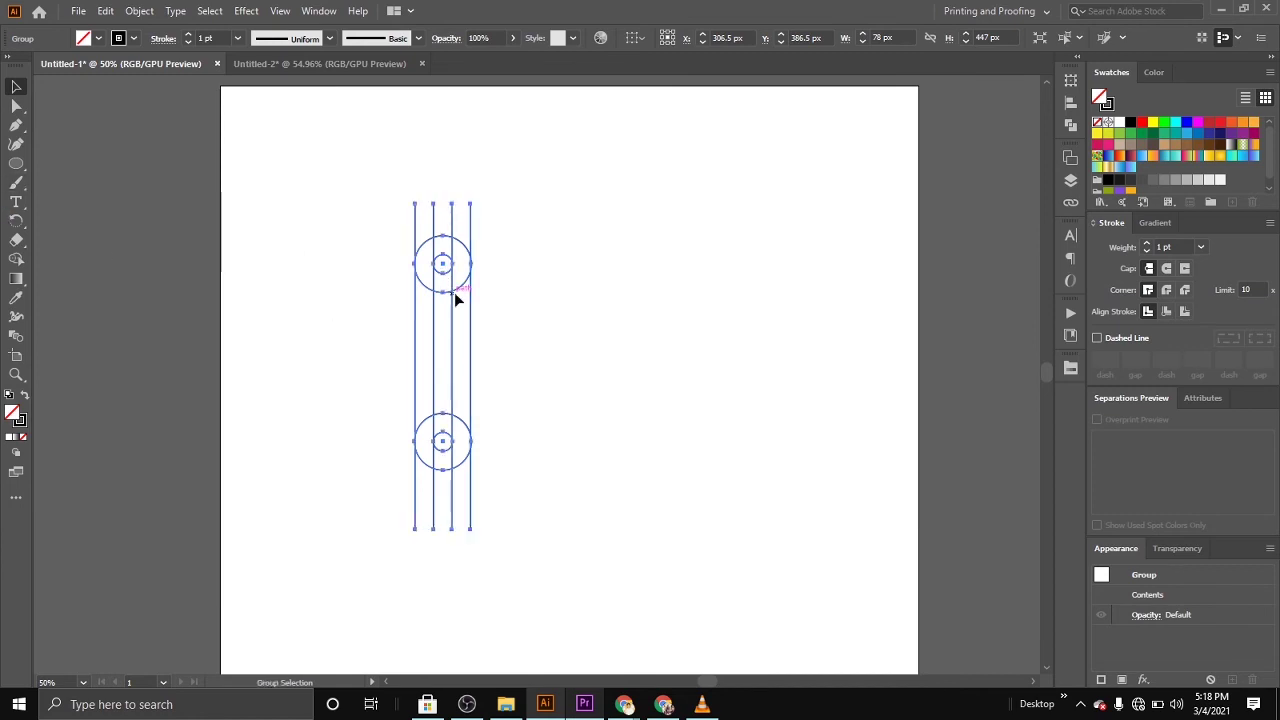
pyautogui.moveTo(455, 292); pyautogui.dragTo(585, 292)
pyautogui.hotkey('ctrl', 'a')
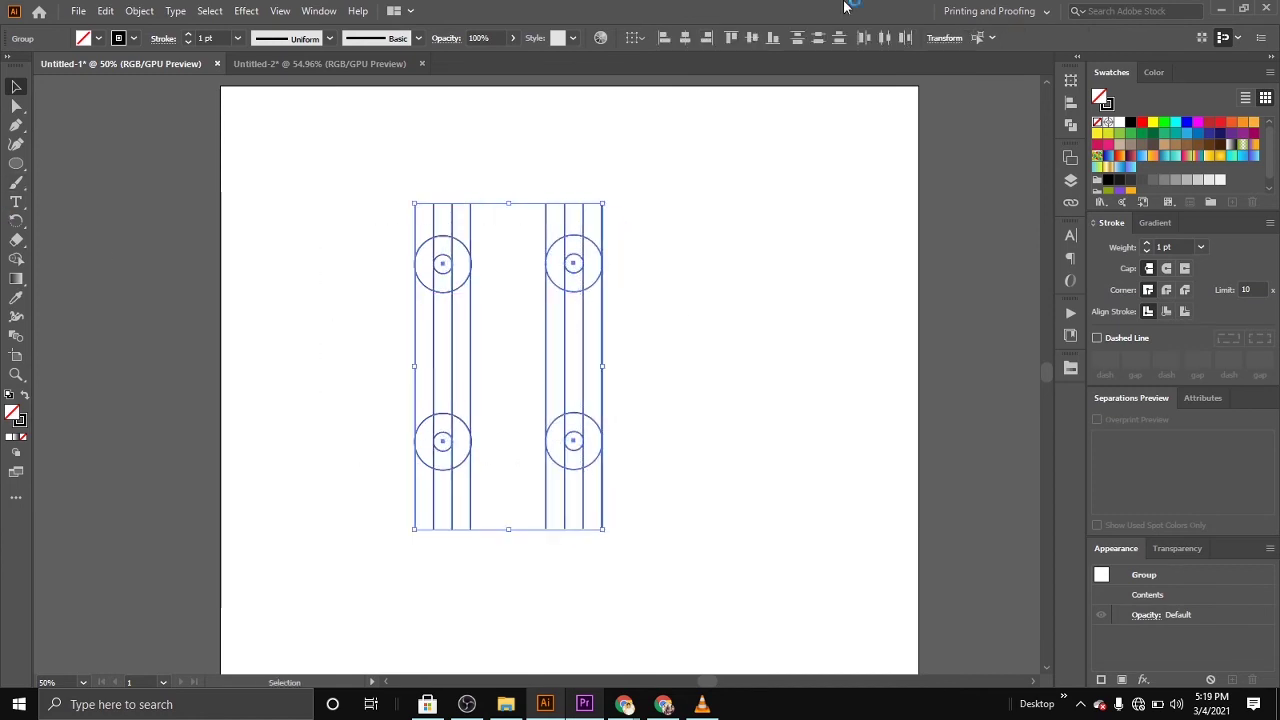
pyautogui.click(741, 36)
pyautogui.click(734, 367)
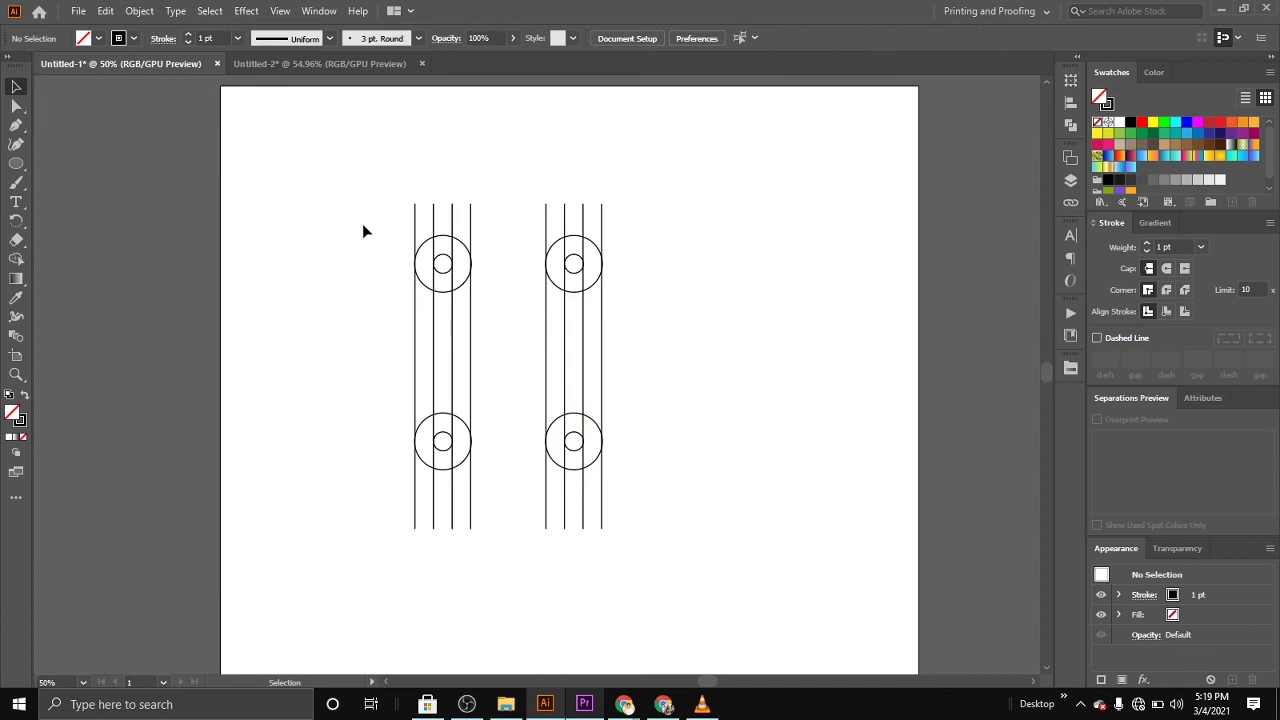
# Trim the protruding line ends with Shape Builder to form two capsule outlines
pyautogui.moveTo(362, 223); pyautogui.dragTo(559, 421)
pyautogui.click(16, 259)
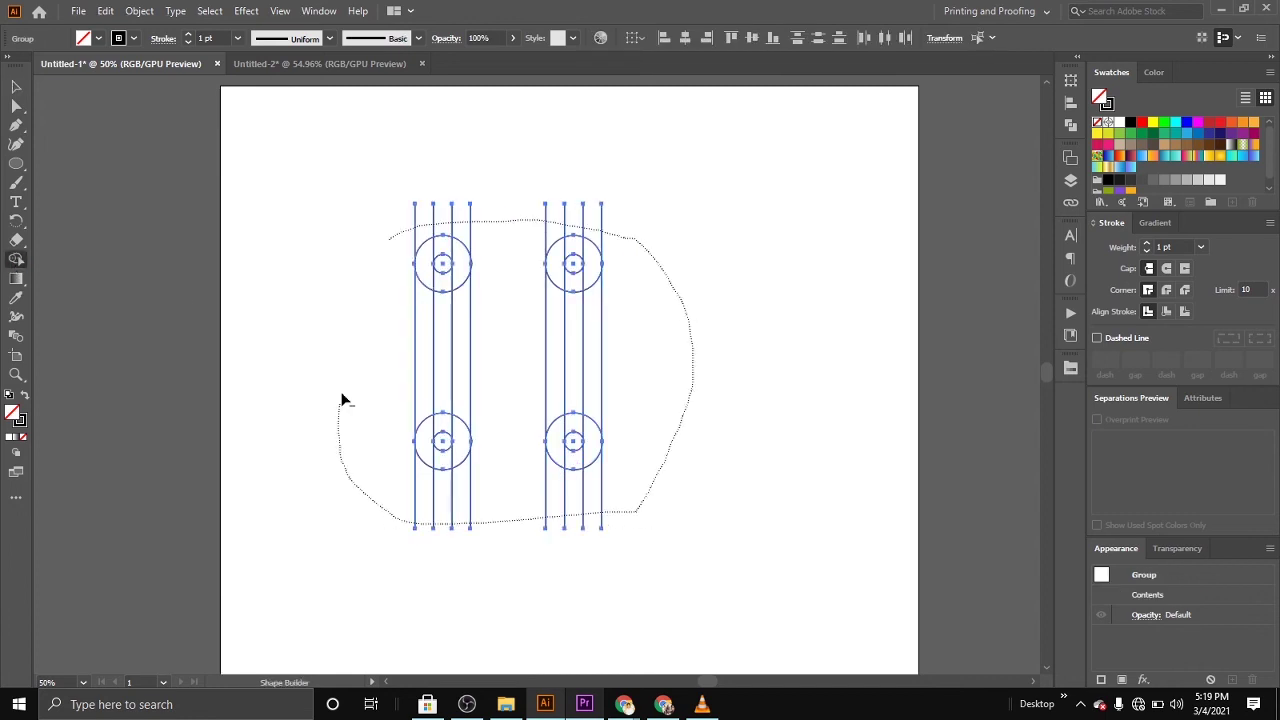
pyautogui.moveTo(636, 513); pyautogui.dragTo(350, 290)
pyautogui.moveTo(389, 220); pyautogui.dragTo(494, 341)
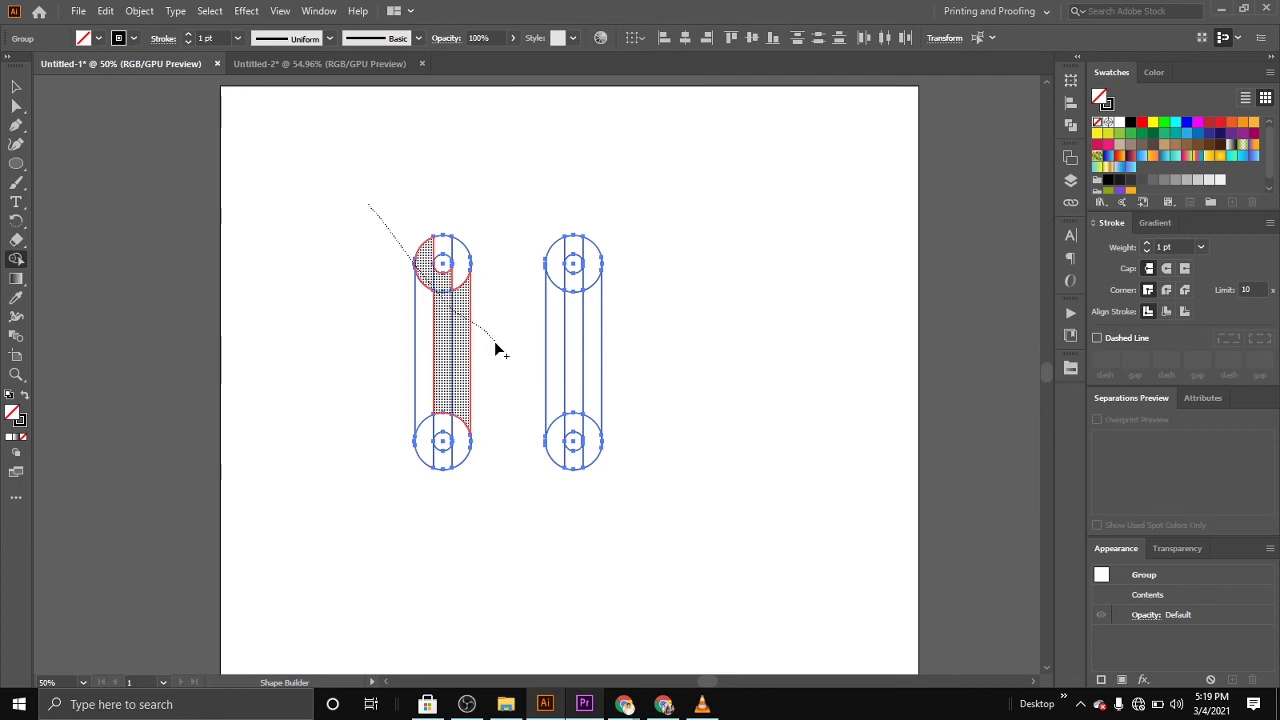
# Stretch the capsules taller and move them up on the artboard
pyautogui.click(16, 87)
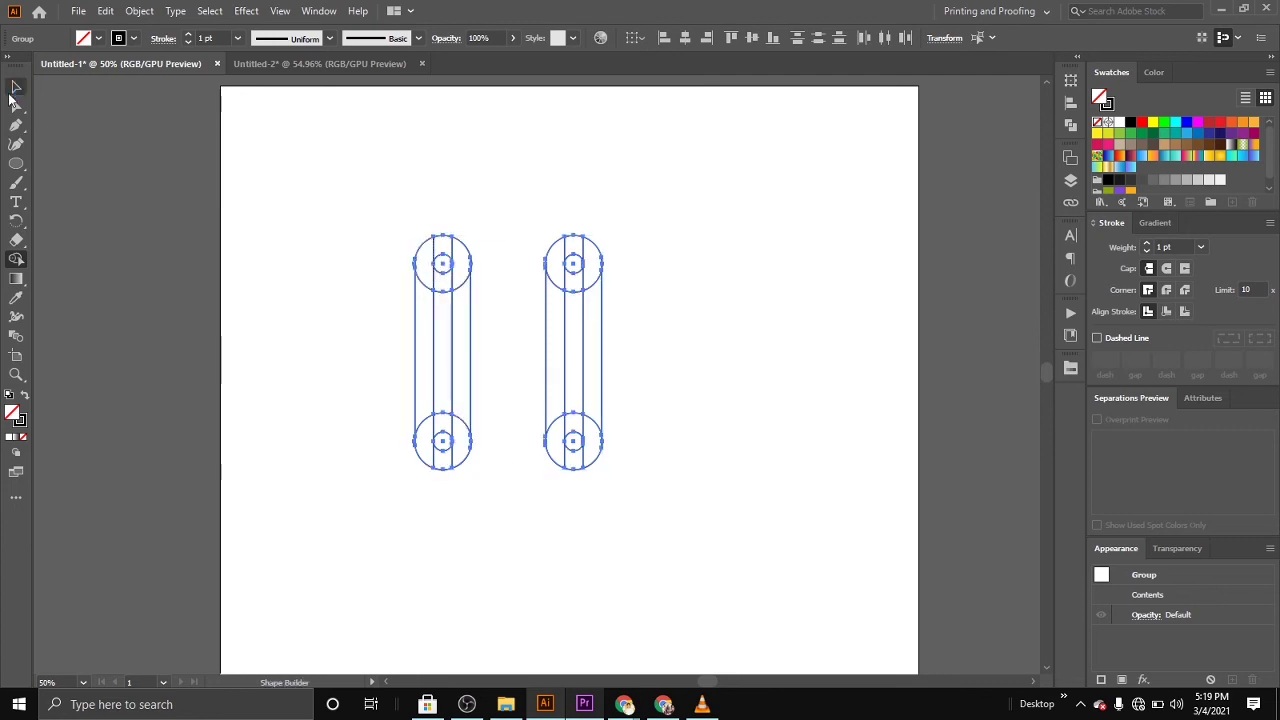
pyautogui.moveTo(511, 469); pyautogui.dragTo(512, 507)
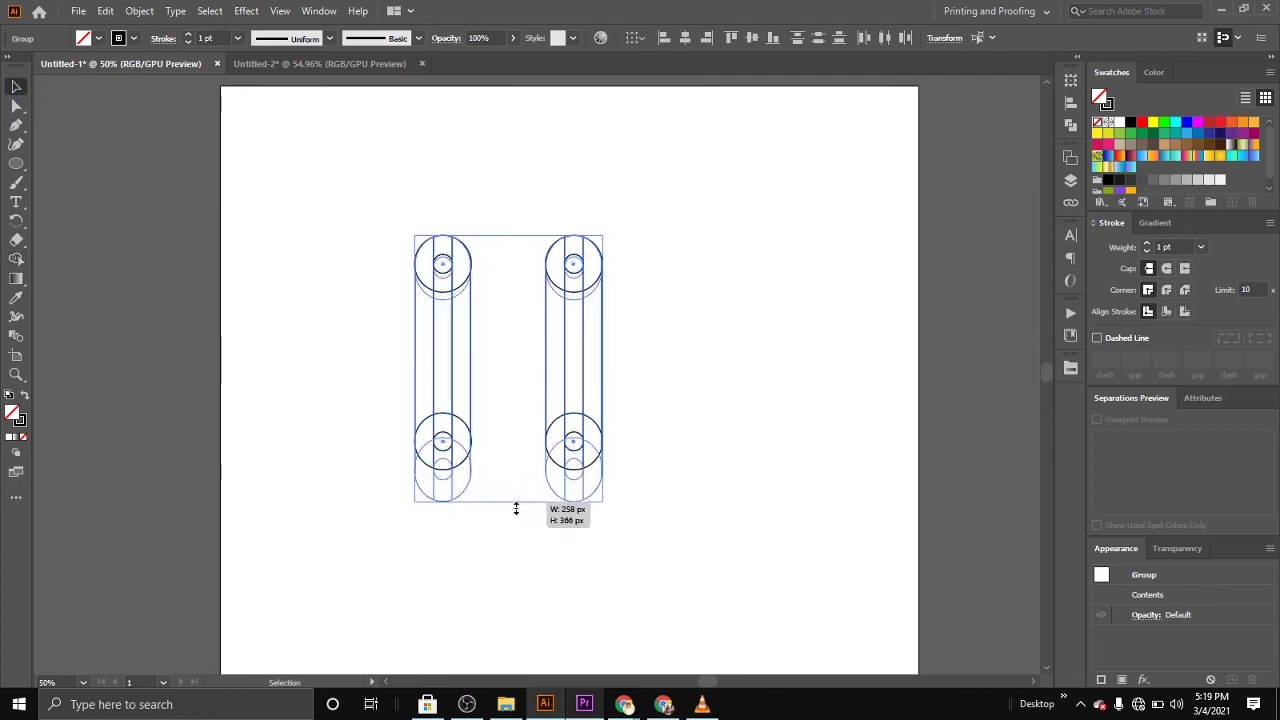
pyautogui.moveTo(565, 388); pyautogui.dragTo(576, 333)
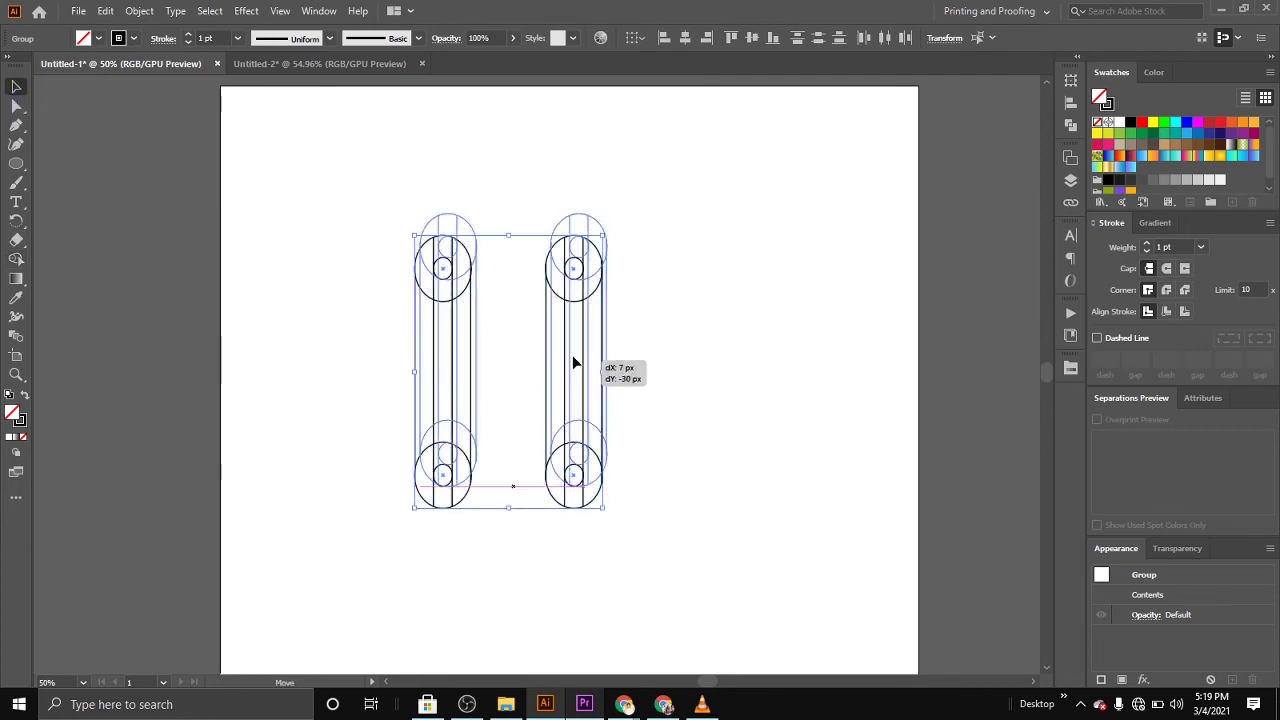
pyautogui.click(660, 328)
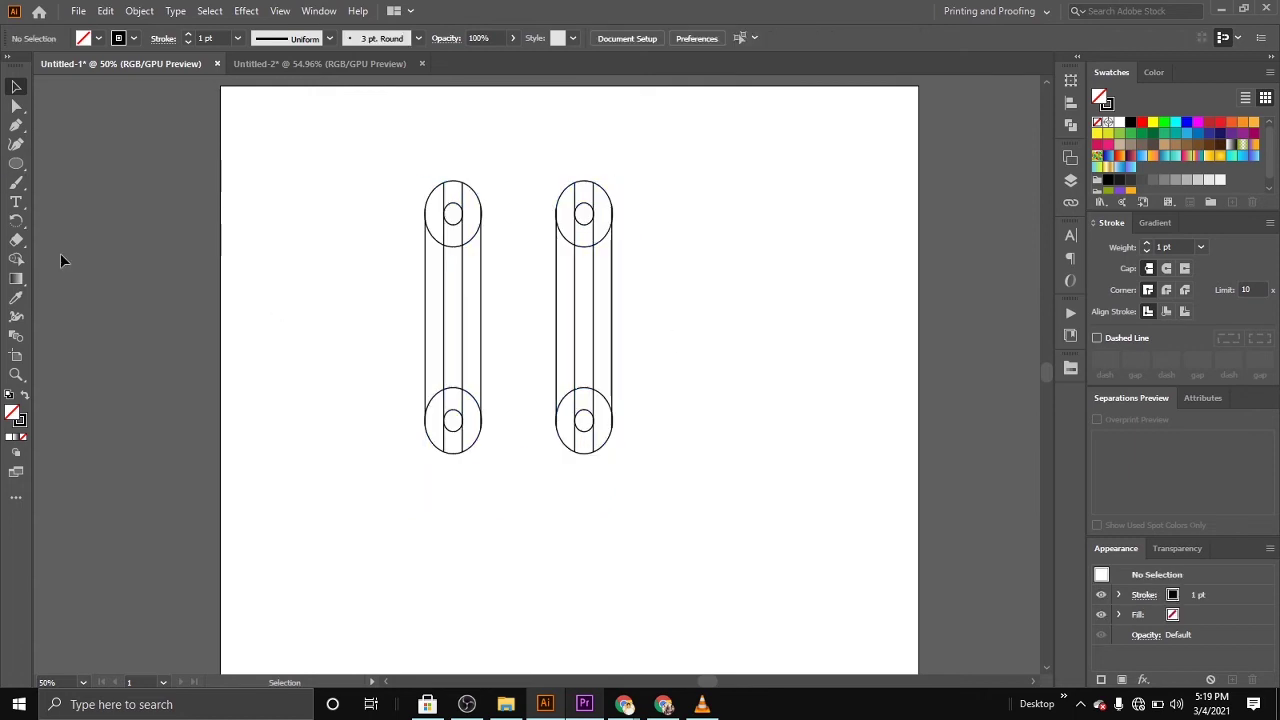
# Draw a large circle across the lower legs with a slightly smaller copy pasted in place
pyautogui.click(22, 167)
pyautogui.moveTo(348, 292); pyautogui.dragTo(618, 562)
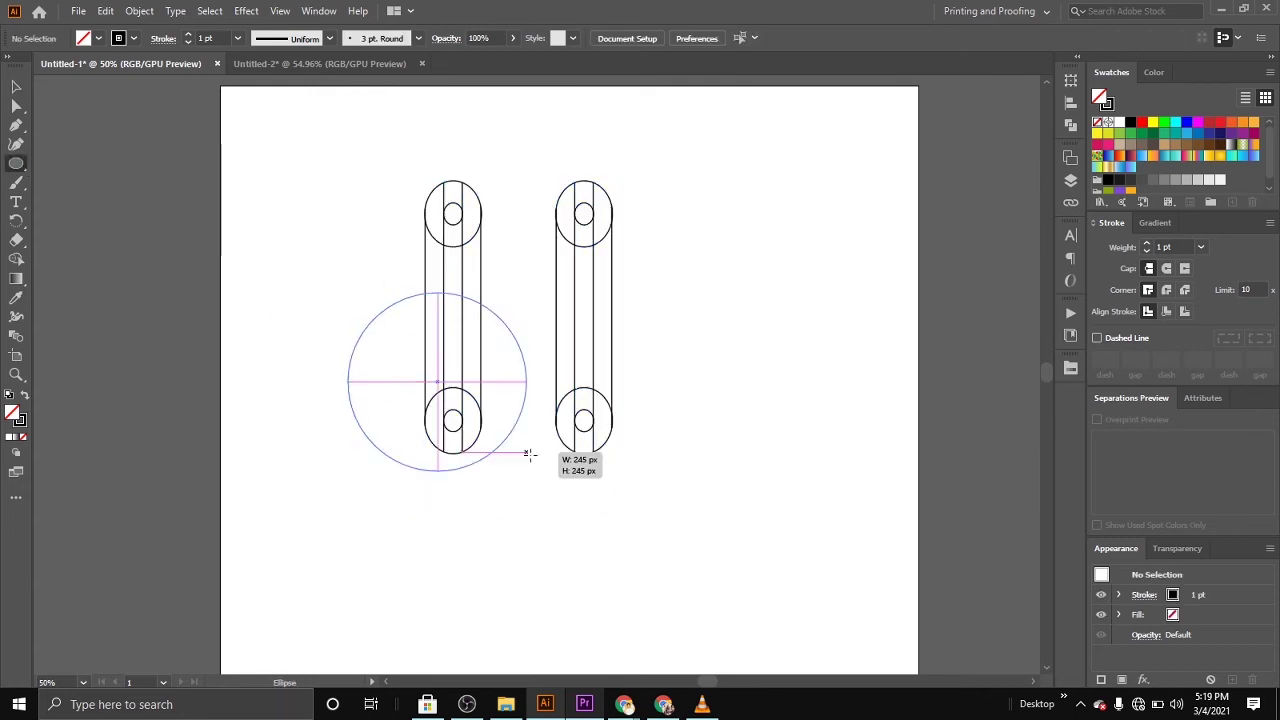
pyautogui.click(105, 10)
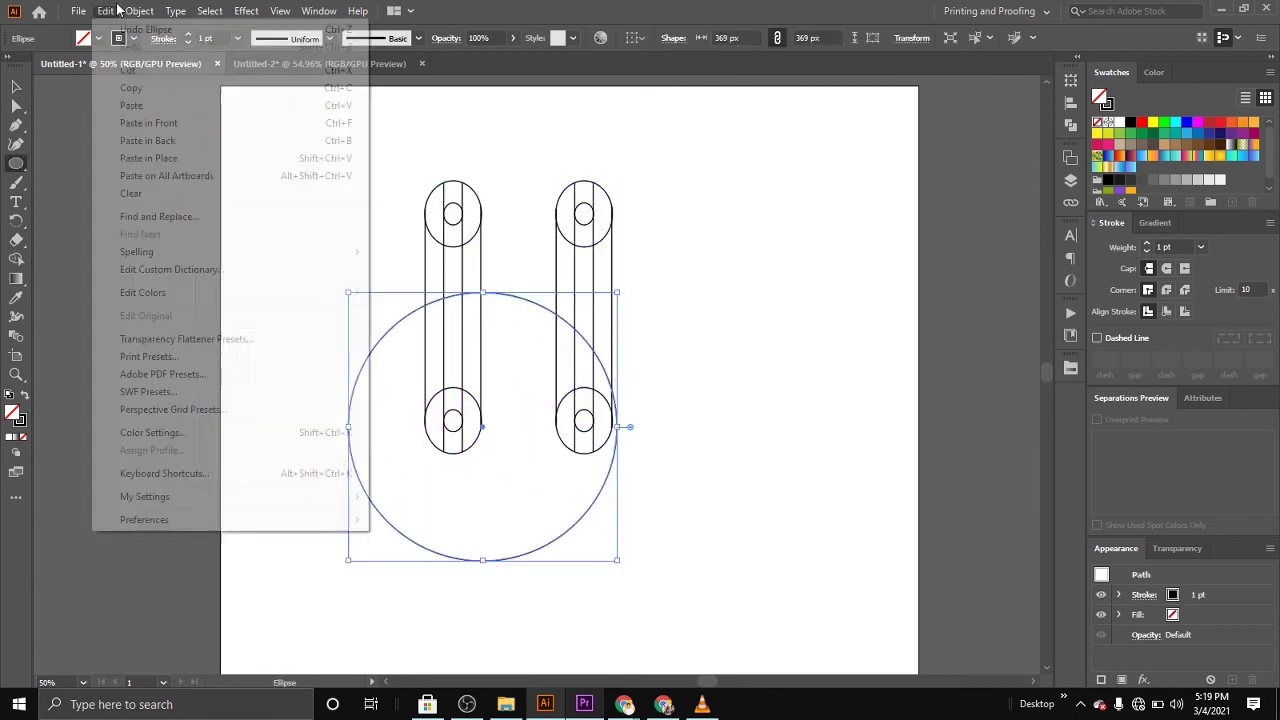
pyautogui.click(139, 10)
pyautogui.click(128, 88)
pyautogui.click(105, 10)
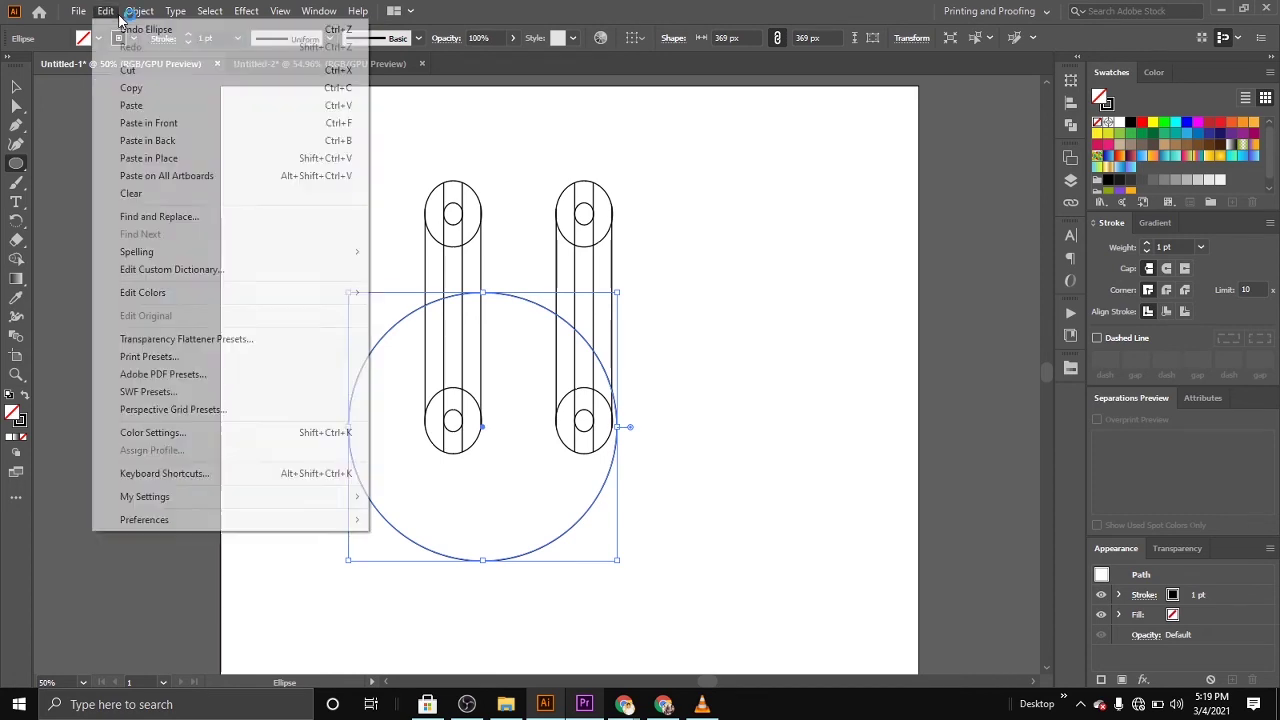
pyautogui.click(148, 158)
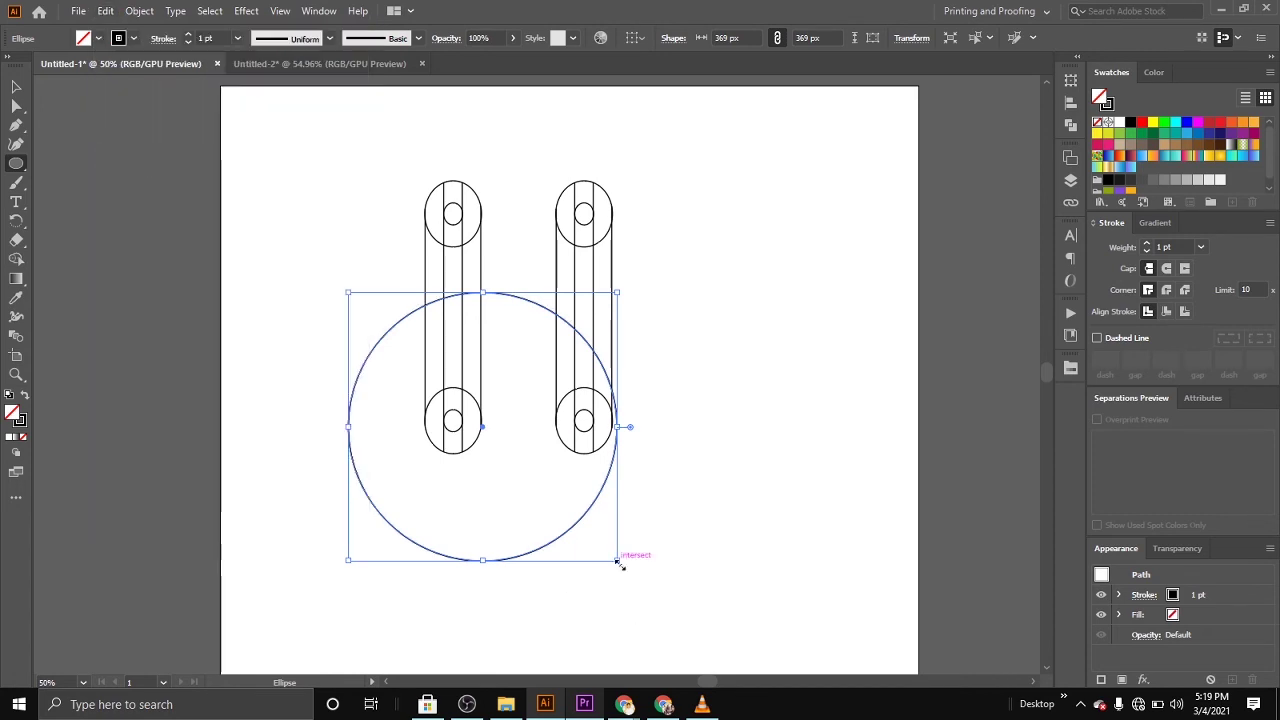
pyautogui.moveTo(620, 563); pyautogui.dragTo(617, 551)
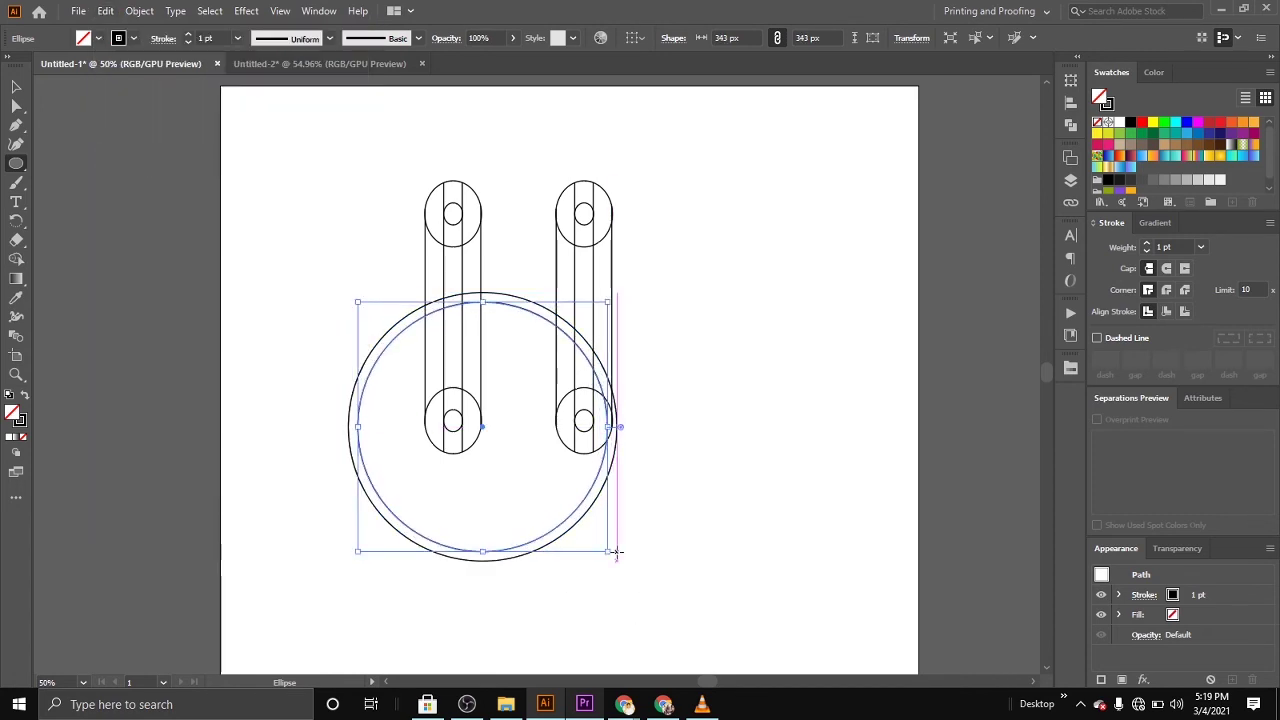
# Nudge the outer circle slightly down and right, then duplicate it upward onto the legs
pyautogui.click(16, 87)
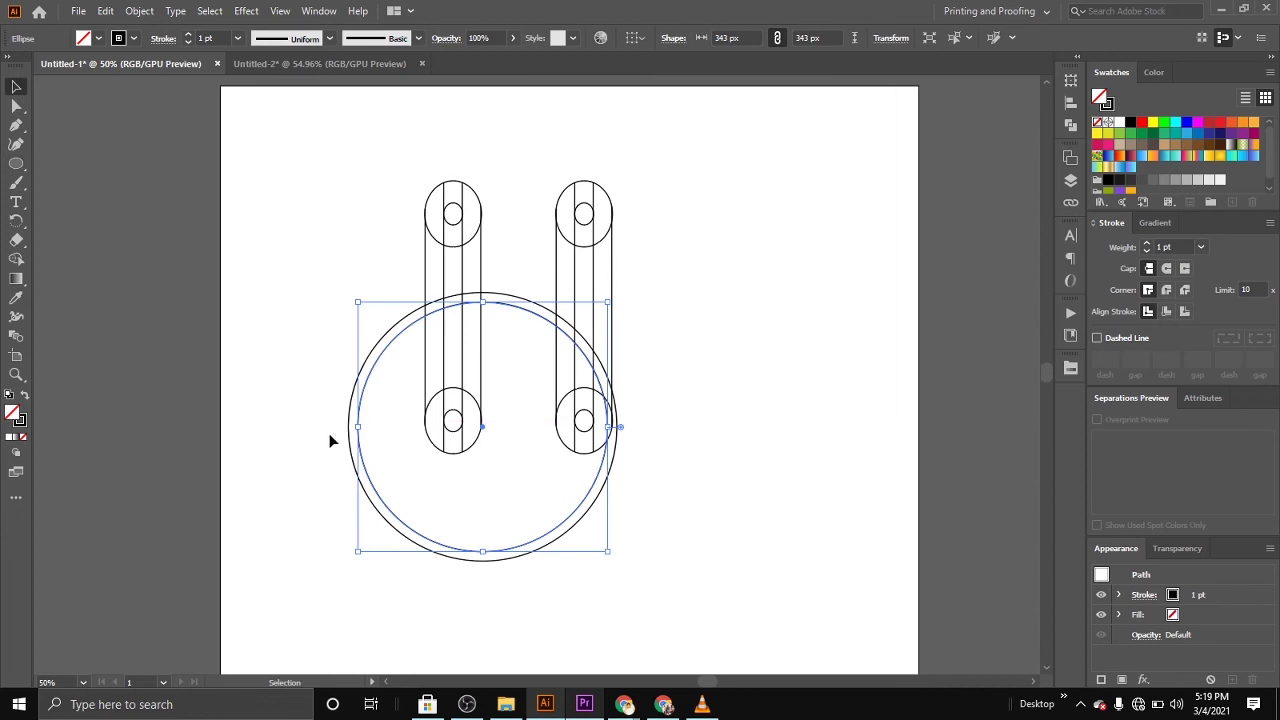
pyautogui.moveTo(334, 438)
pyautogui.mouseDown()
pyautogui.moveTo(531, 599)
pyautogui.moveTo(523, 563)
pyautogui.mouseUp()
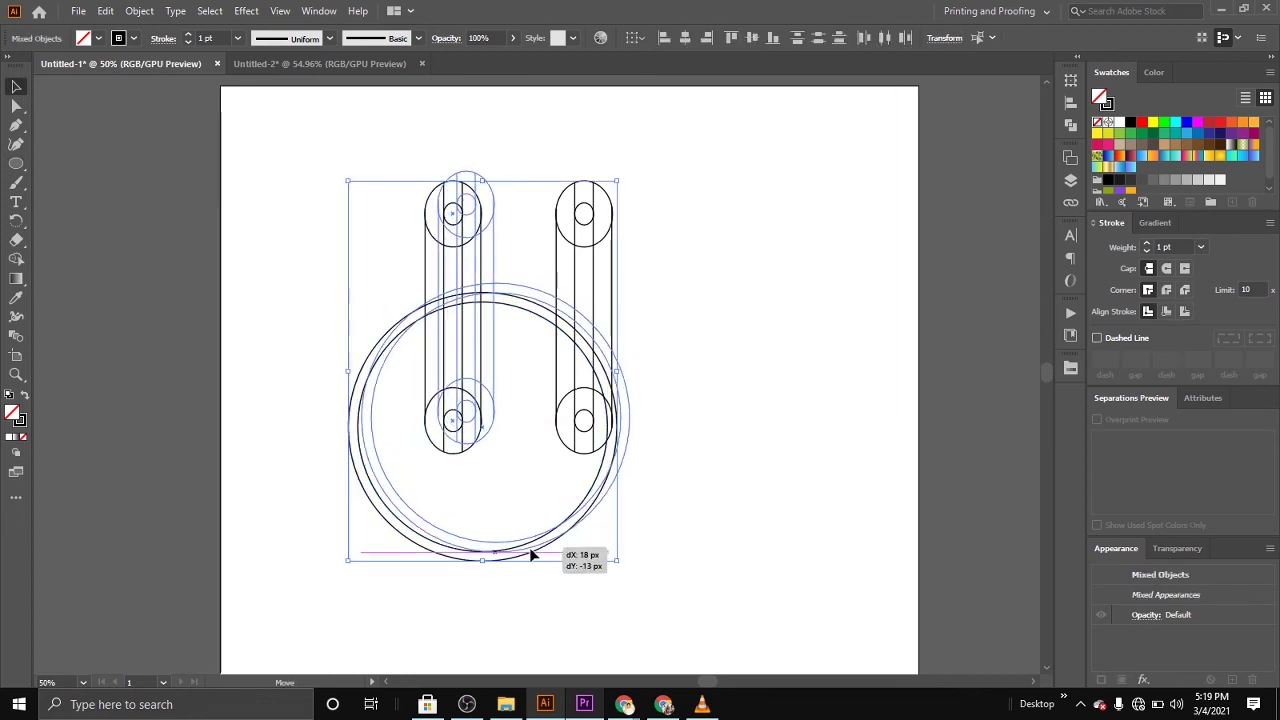
pyautogui.click(549, 614)
pyautogui.click(541, 549)
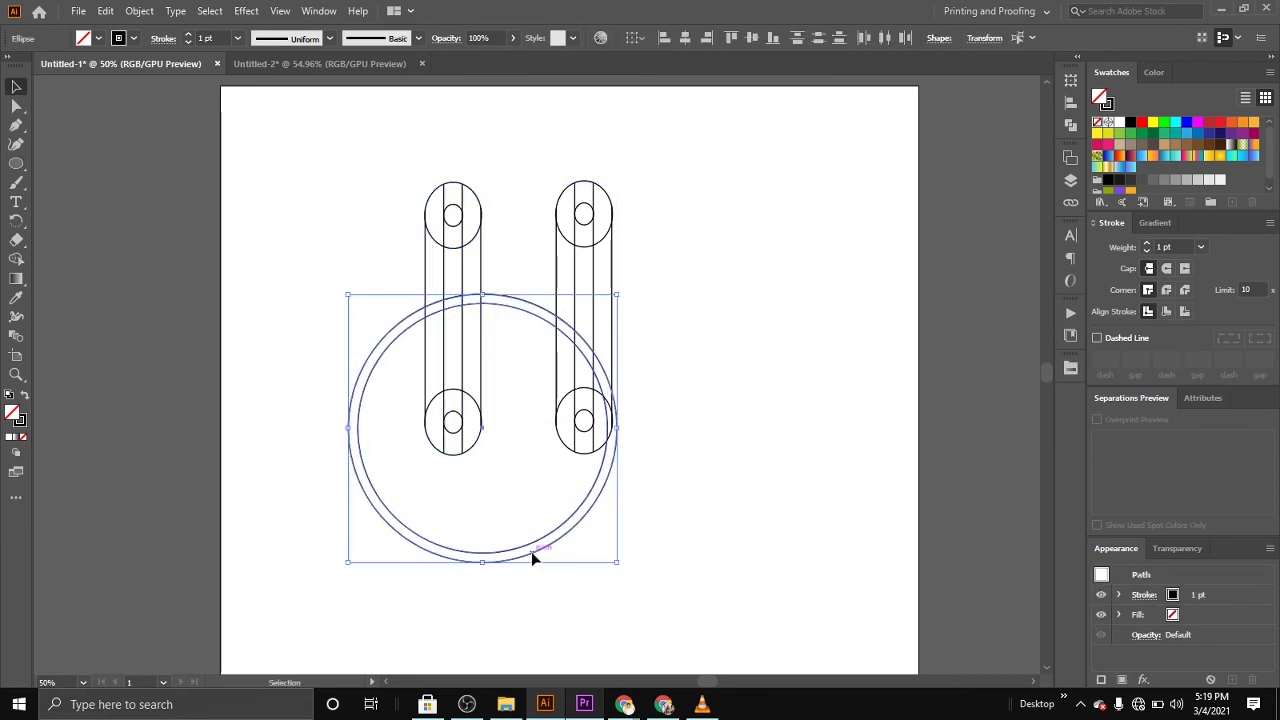
pyautogui.moveTo(531, 559)
pyautogui.mouseDown()
pyautogui.moveTo(578, 598)
pyautogui.moveTo(565, 615)
pyautogui.mouseUp()
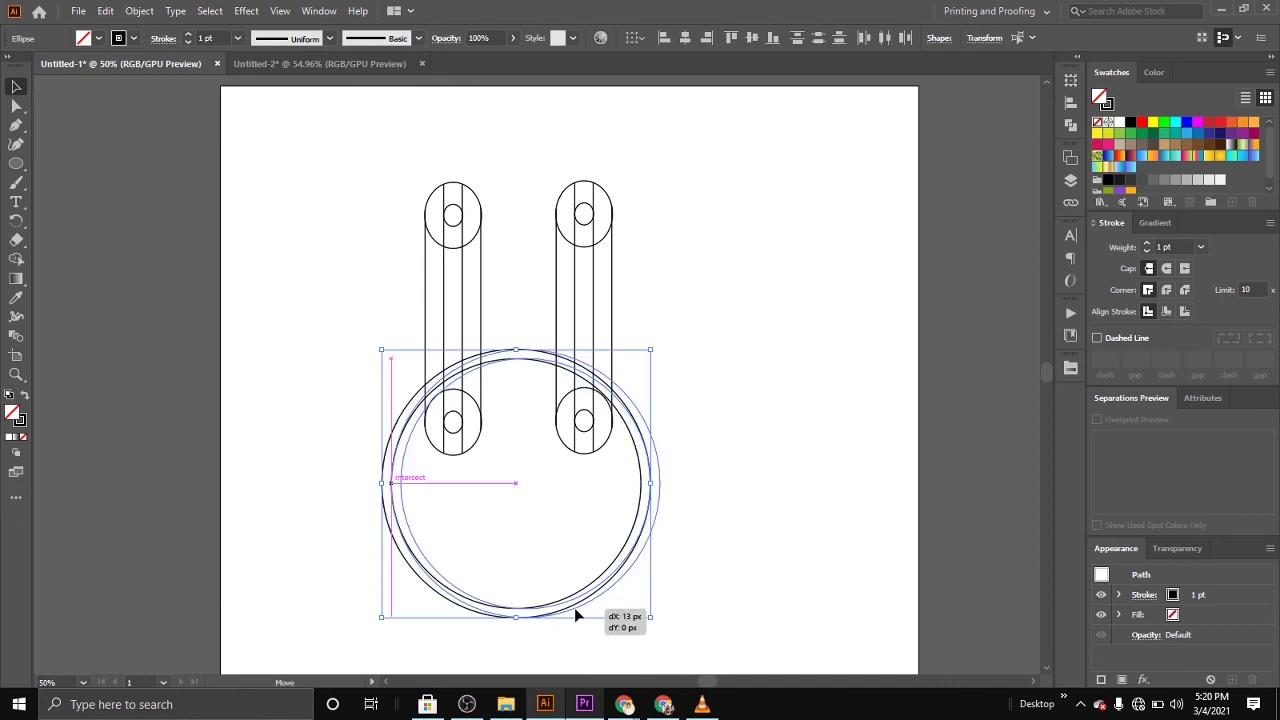
pyautogui.moveTo(566, 620); pyautogui.dragTo(570, 617)
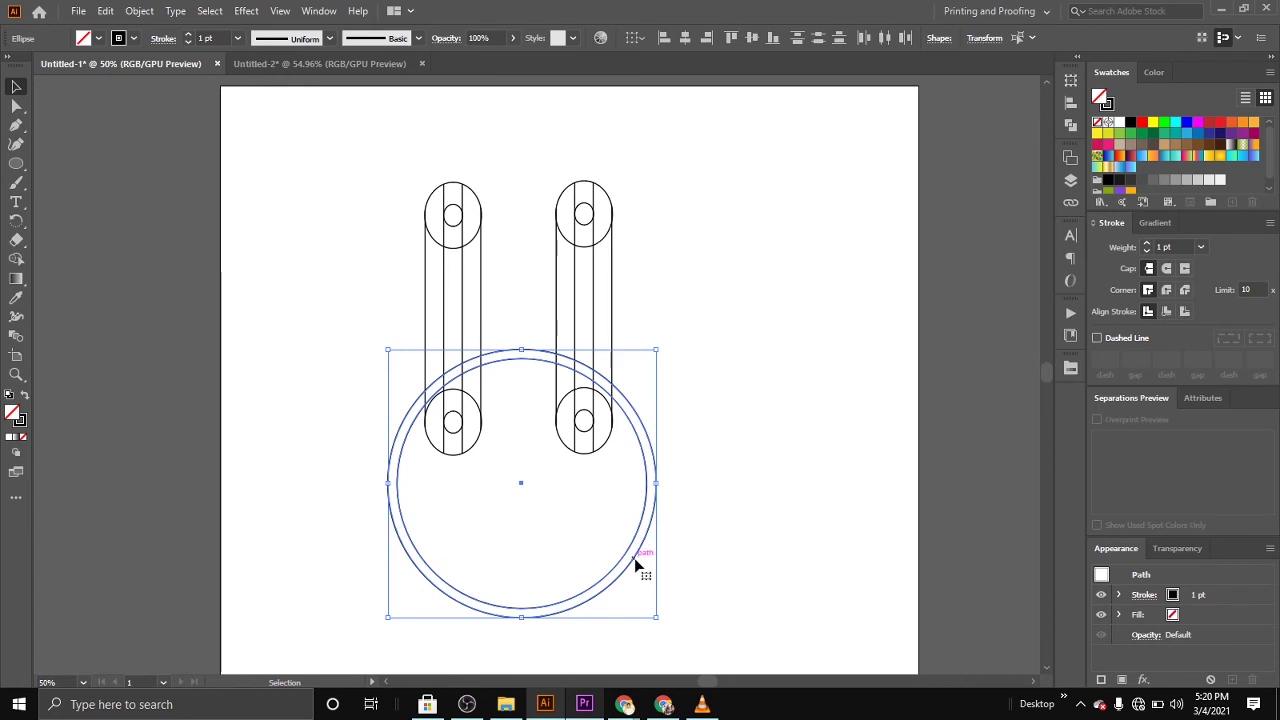
pyautogui.moveTo(636, 566); pyautogui.dragTo(628, 566)
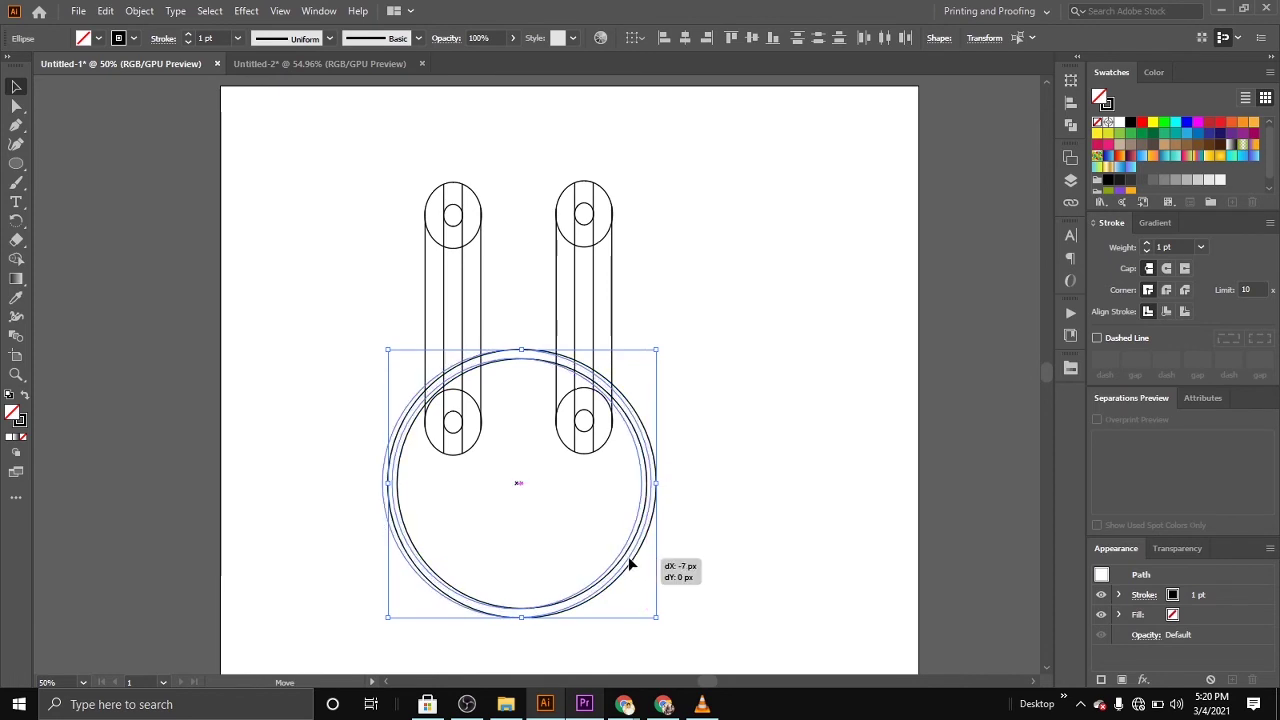
pyautogui.moveTo(629, 560); pyautogui.dragTo(629, 568)
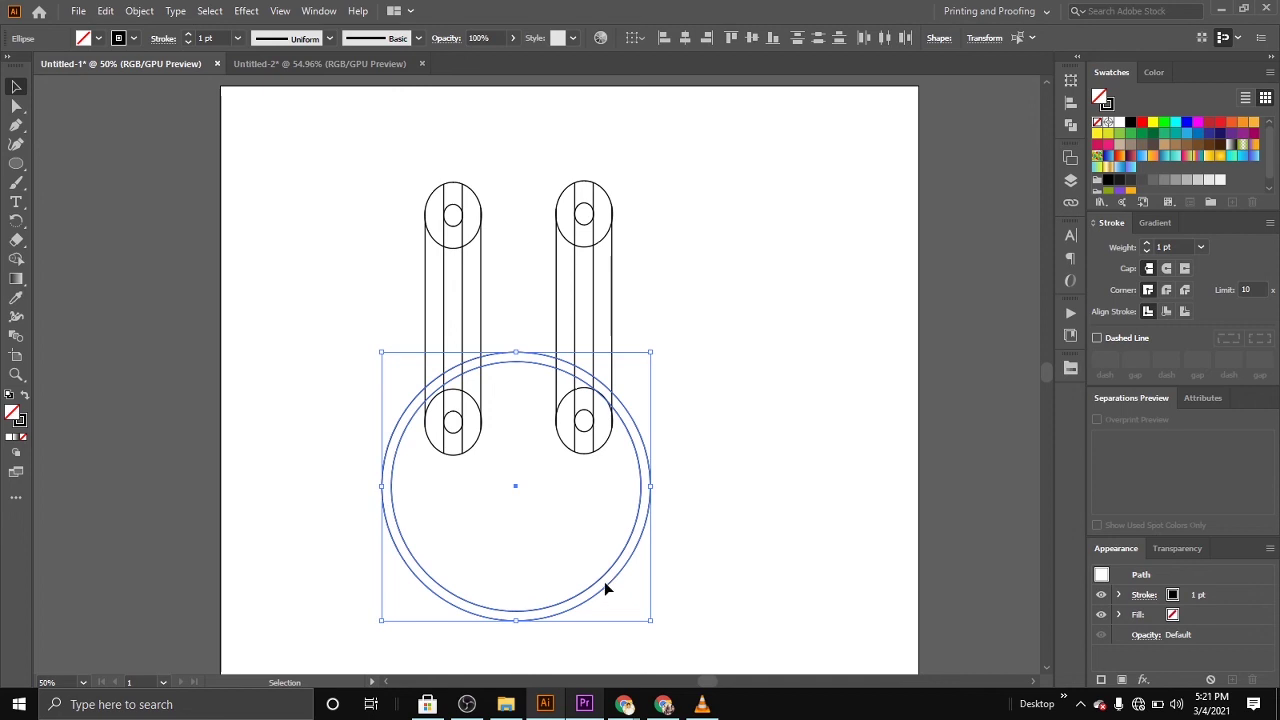
pyautogui.moveTo(605, 585)
pyautogui.mouseDown()
pyautogui.moveTo(612, 516)
pyautogui.moveTo(605, 529)
pyautogui.mouseUp()
# Delete the lower and outer ring regions with Shape Builder, leaving arched bands, and set fill to black
pyautogui.click(820, 457)
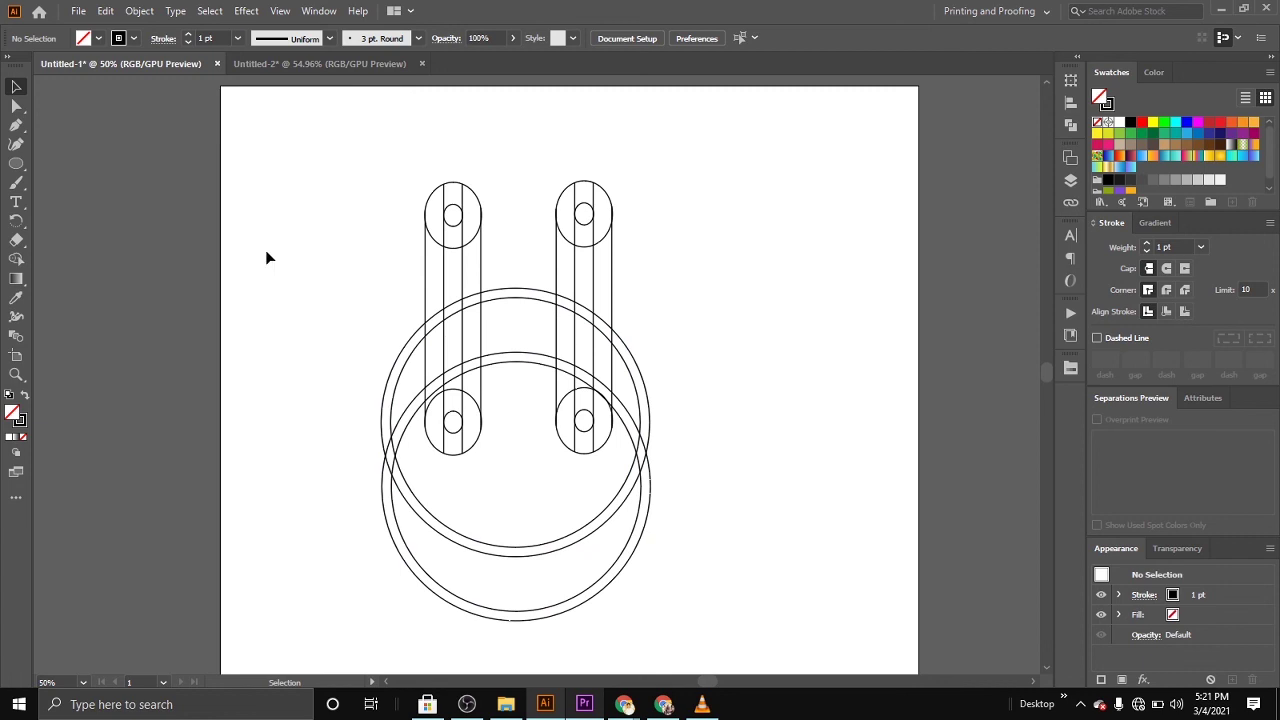
pyautogui.moveTo(266, 258); pyautogui.dragTo(689, 636)
pyautogui.click(16, 259)
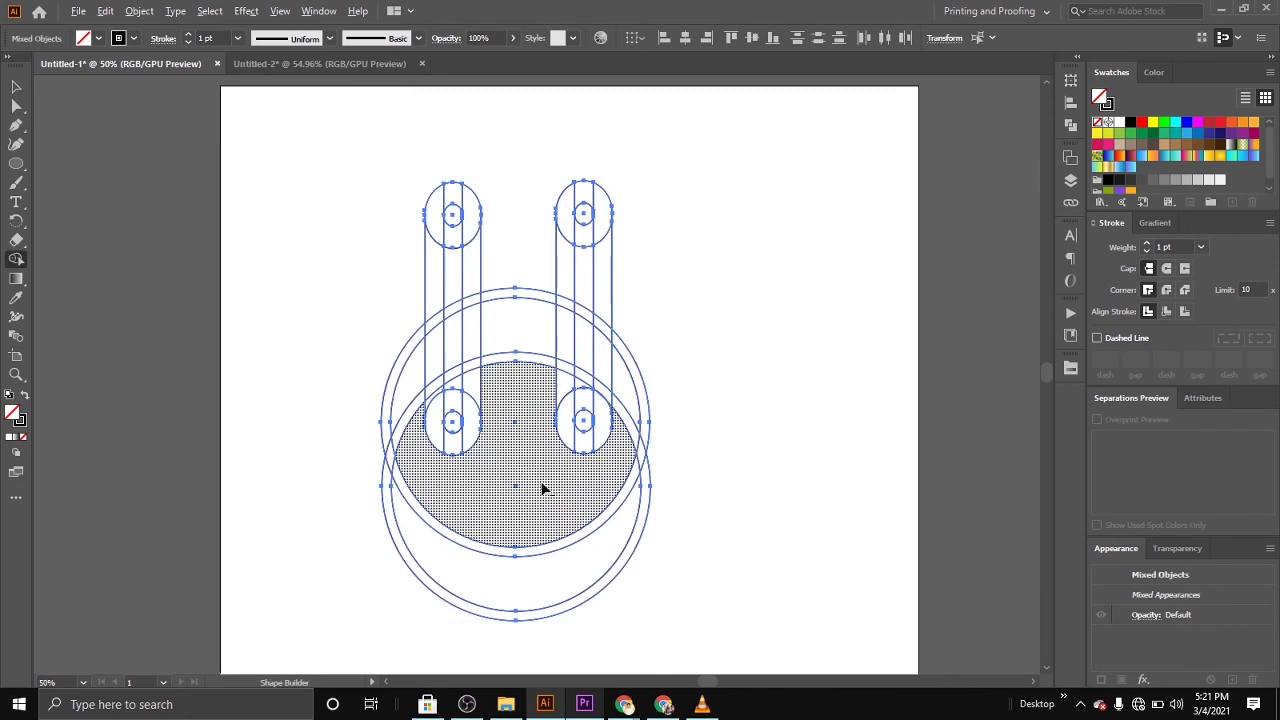
pyautogui.keyDown('alt'); pyautogui.moveTo(543, 490); pyautogui.dragTo(716, 607); pyautogui.keyUp('alt')
pyautogui.keyDown('alt'); pyautogui.moveTo(385, 345); pyautogui.dragTo(420, 464); pyautogui.keyUp('alt')
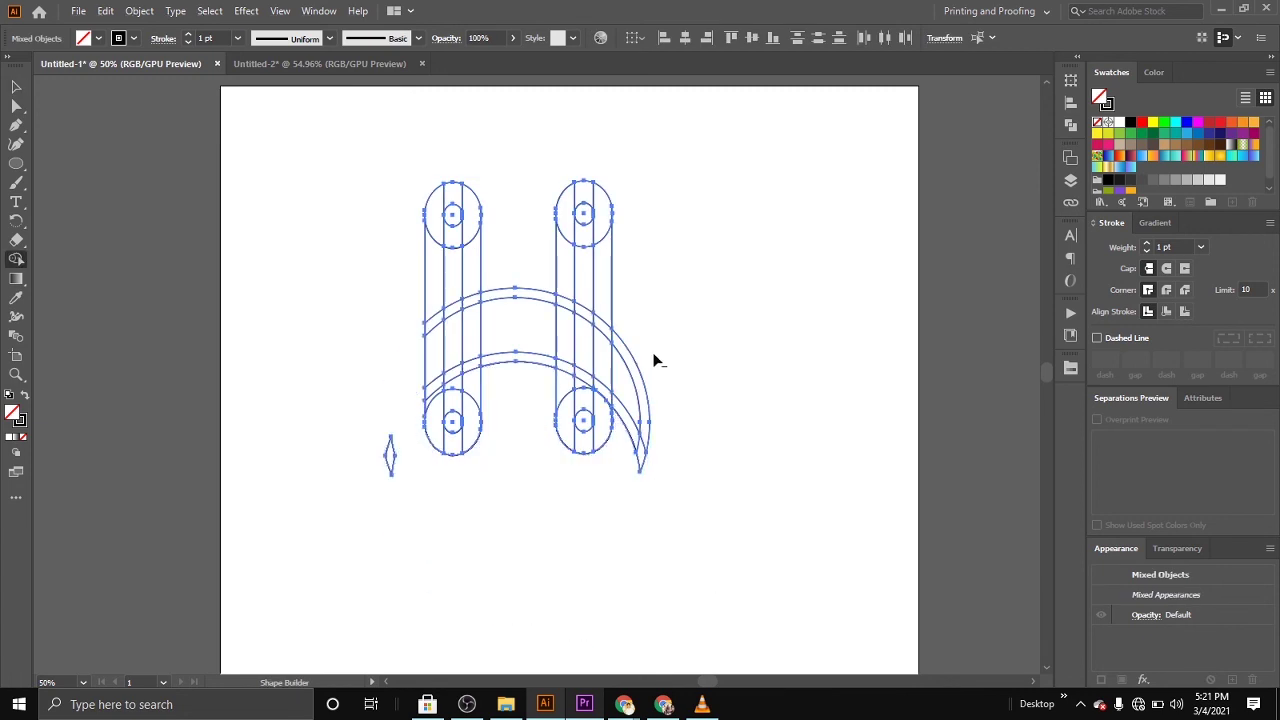
pyautogui.click(1108, 181)
# Fill the leg tops, arch band and lower legs black, merging the lower arc into the legs
pyautogui.moveTo(434, 222); pyautogui.dragTo(434, 298)
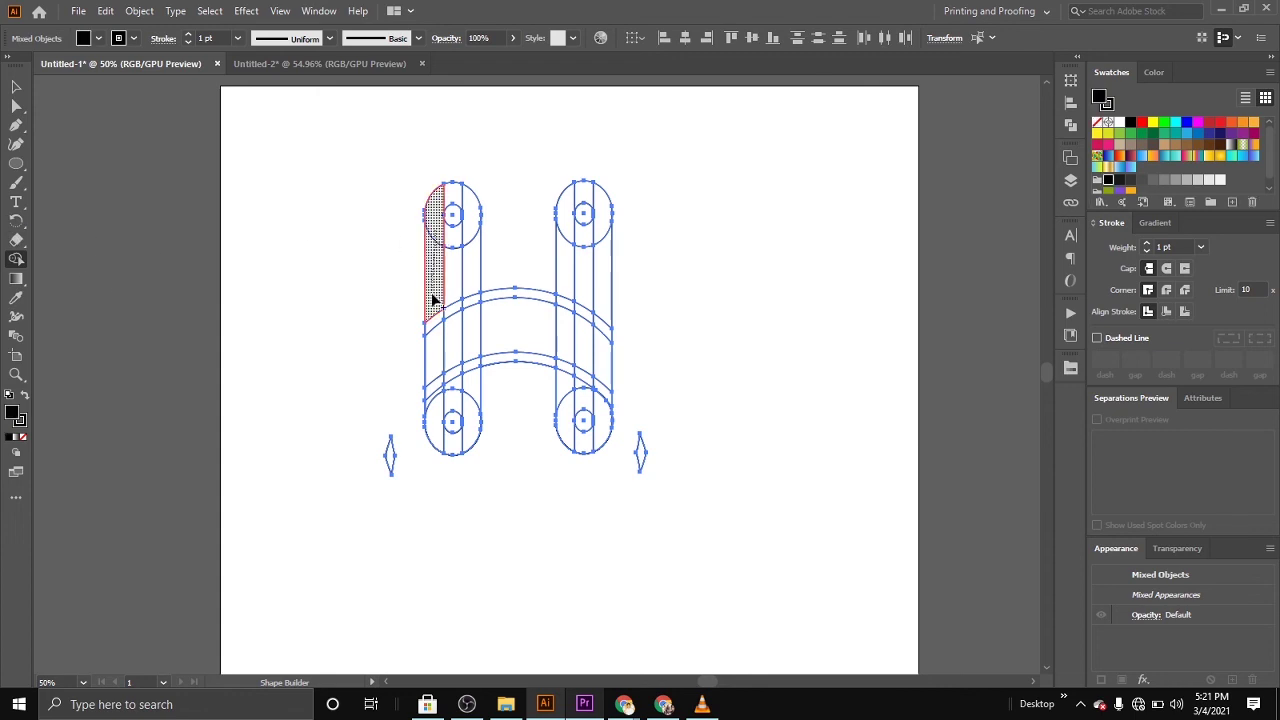
pyautogui.moveTo(447, 205); pyautogui.dragTo(472, 290)
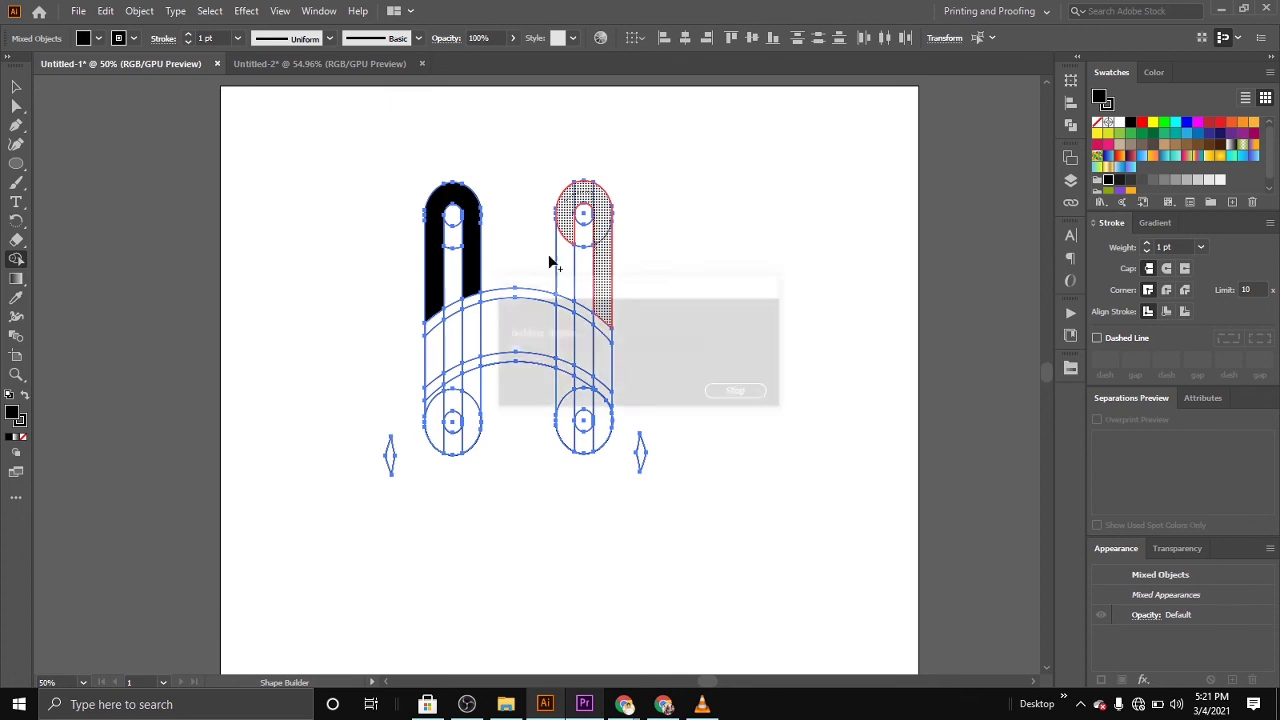
pyautogui.moveTo(597, 250)
pyautogui.mouseDown()
pyautogui.moveTo(571, 251)
pyautogui.moveTo(590, 220)
pyautogui.mouseUp()
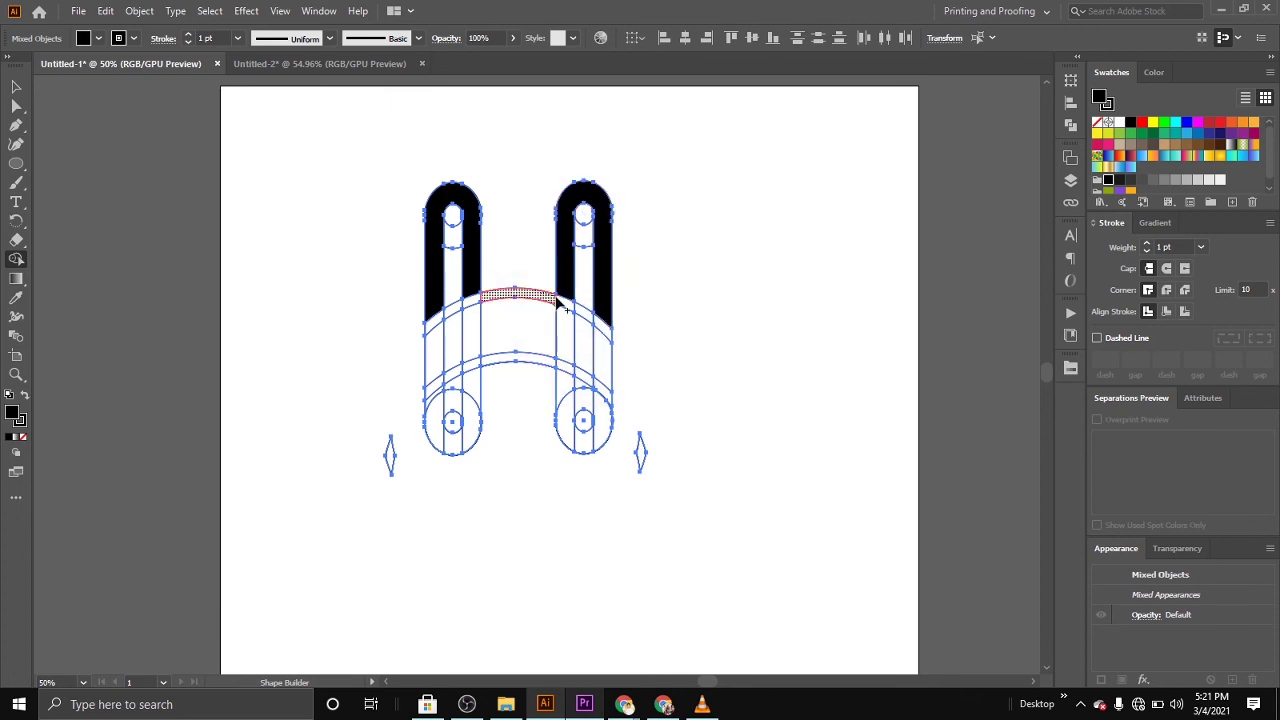
pyautogui.moveTo(566, 308); pyautogui.dragTo(479, 304)
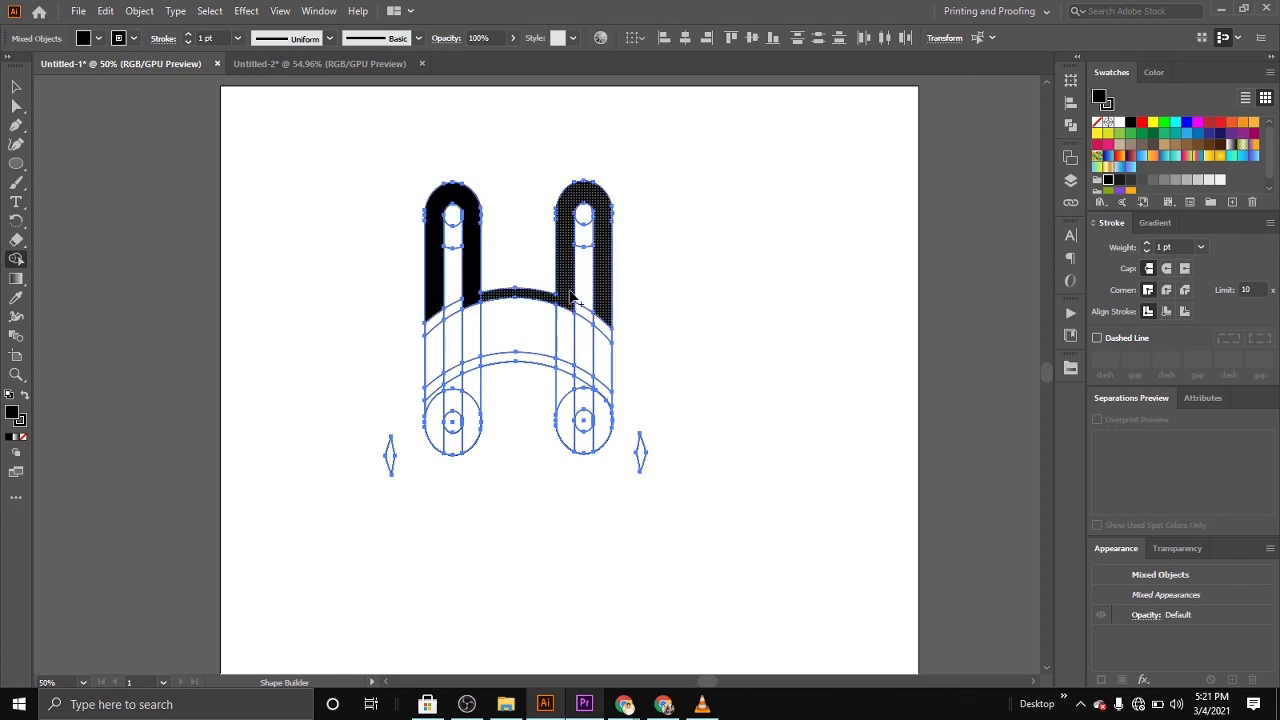
pyautogui.moveTo(432, 412)
pyautogui.mouseDown()
pyautogui.moveTo(436, 450)
pyautogui.moveTo(443, 380)
pyautogui.mouseUp()
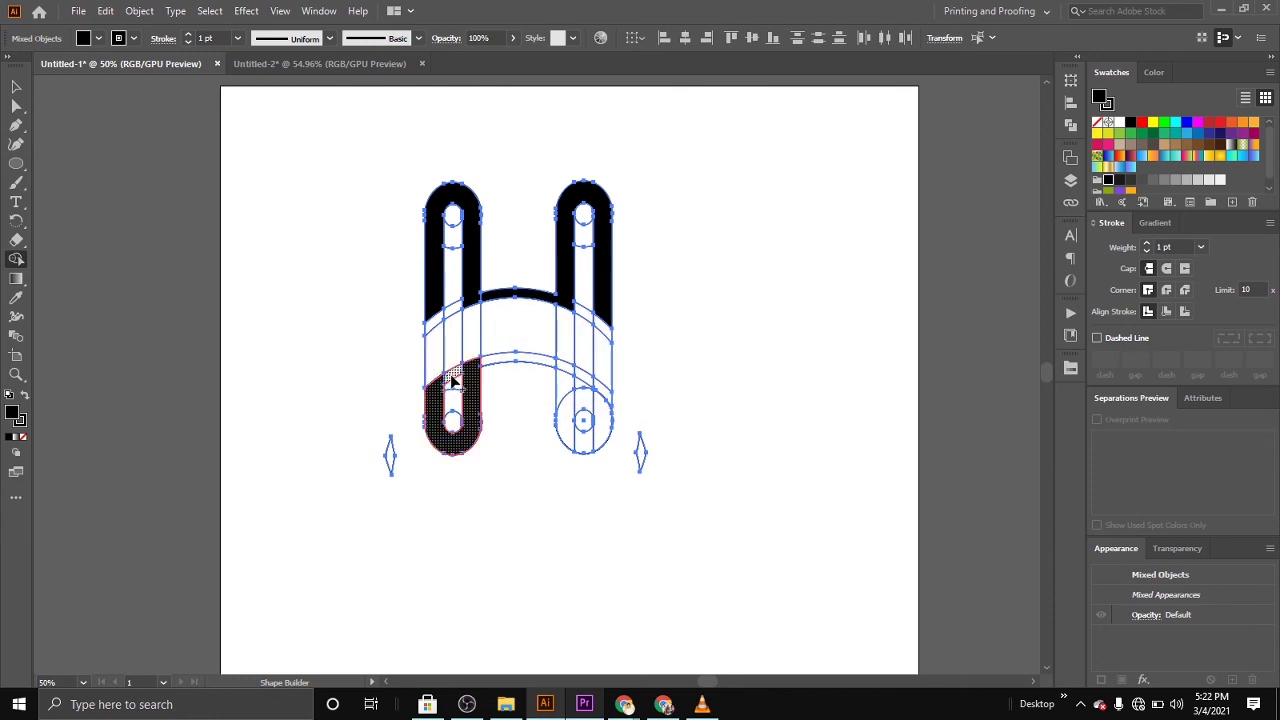
pyautogui.moveTo(503, 372)
pyautogui.mouseDown()
pyautogui.moveTo(556, 370)
pyautogui.moveTo(600, 404)
pyautogui.mouseUp()
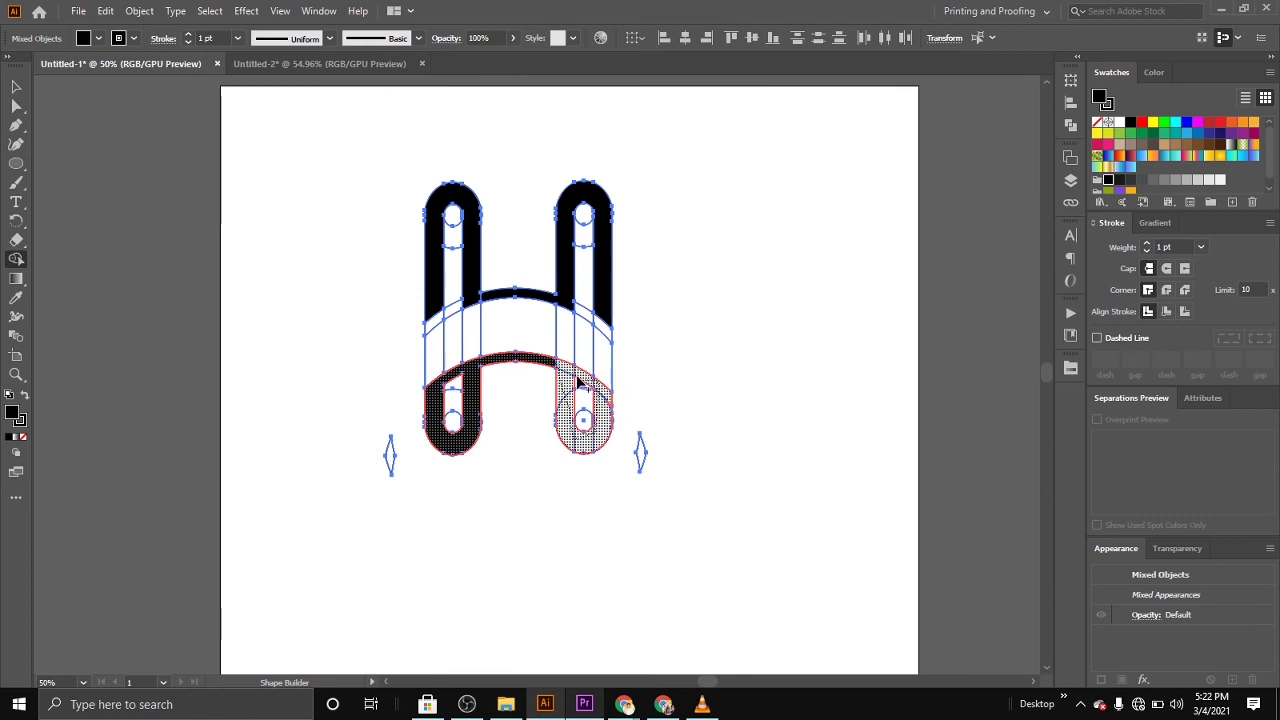
pyautogui.moveTo(551, 368); pyautogui.dragTo(556, 391)
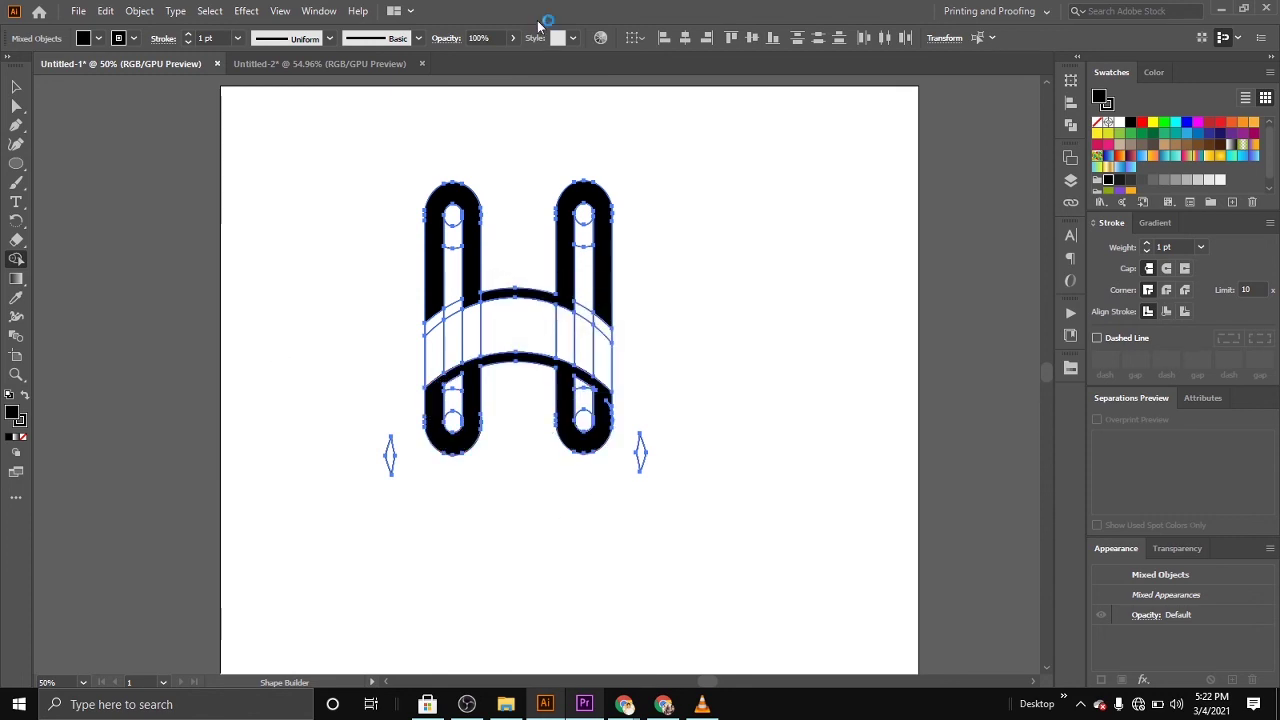
# Select the H and its lower arc, then cut and paste them back in front
pyautogui.press('v')
pyautogui.click(298, 305)
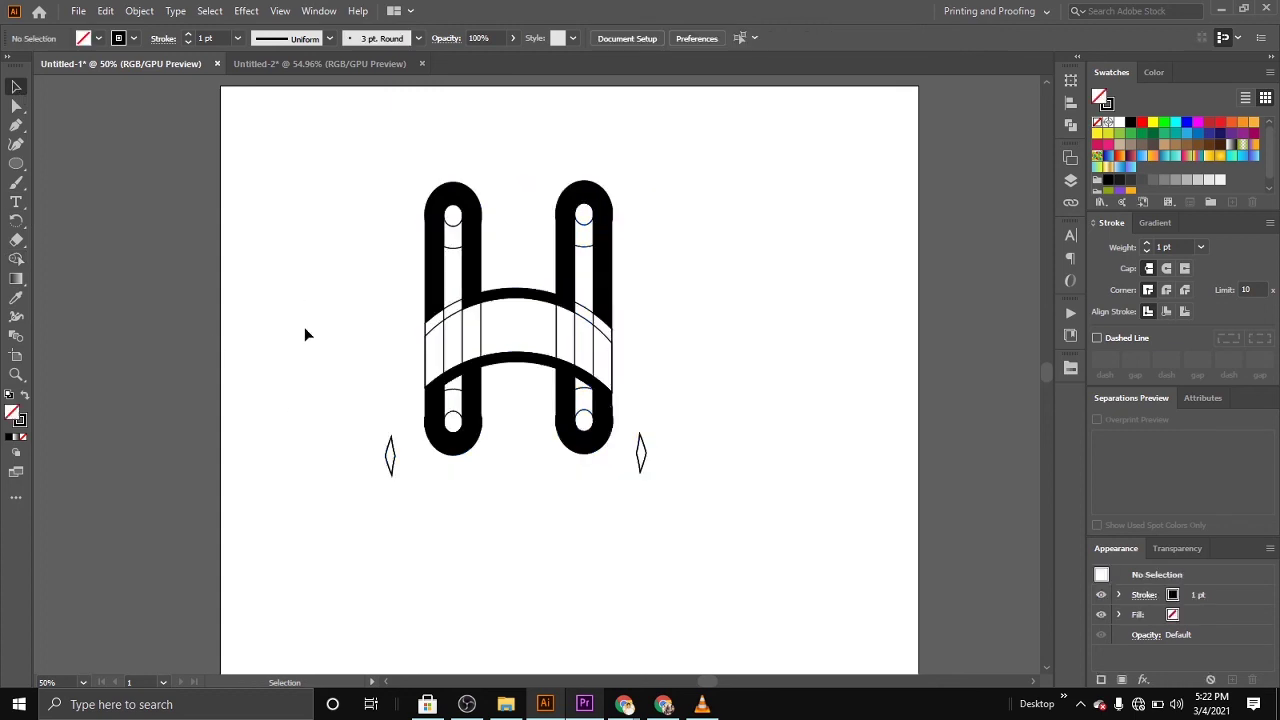
pyautogui.doubleClick(580, 255)
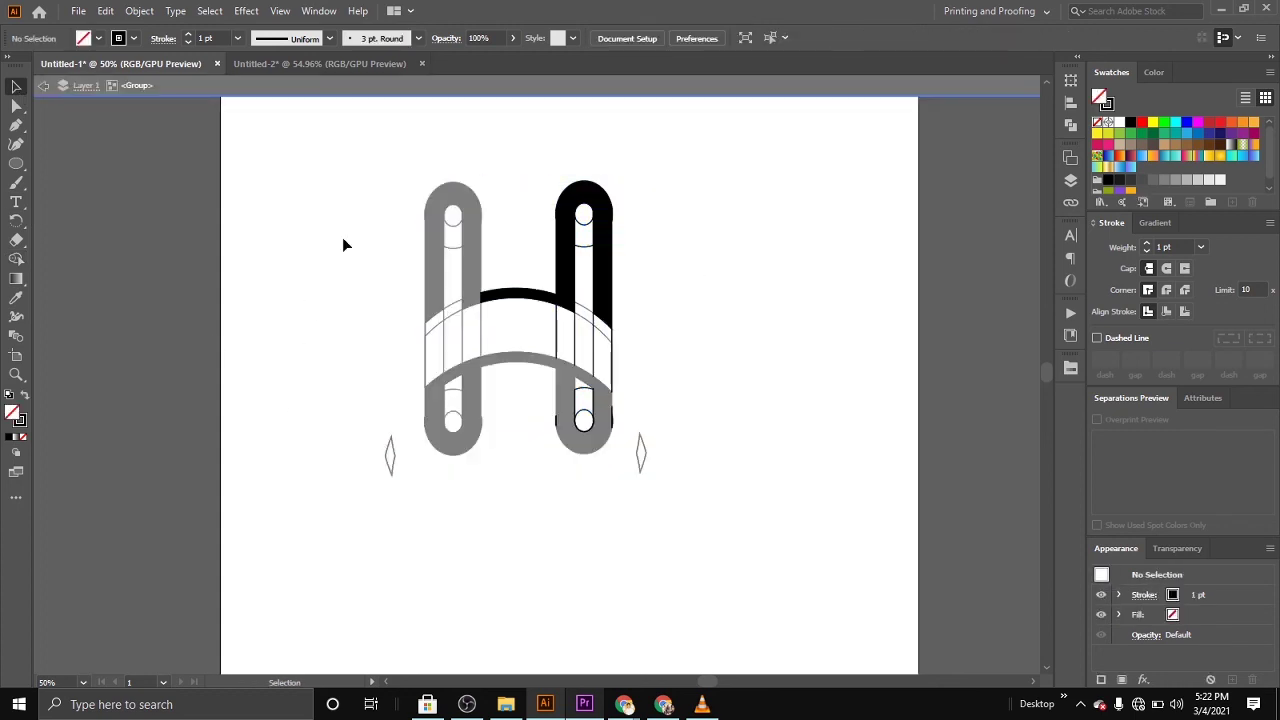
pyautogui.doubleClick(373, 276)
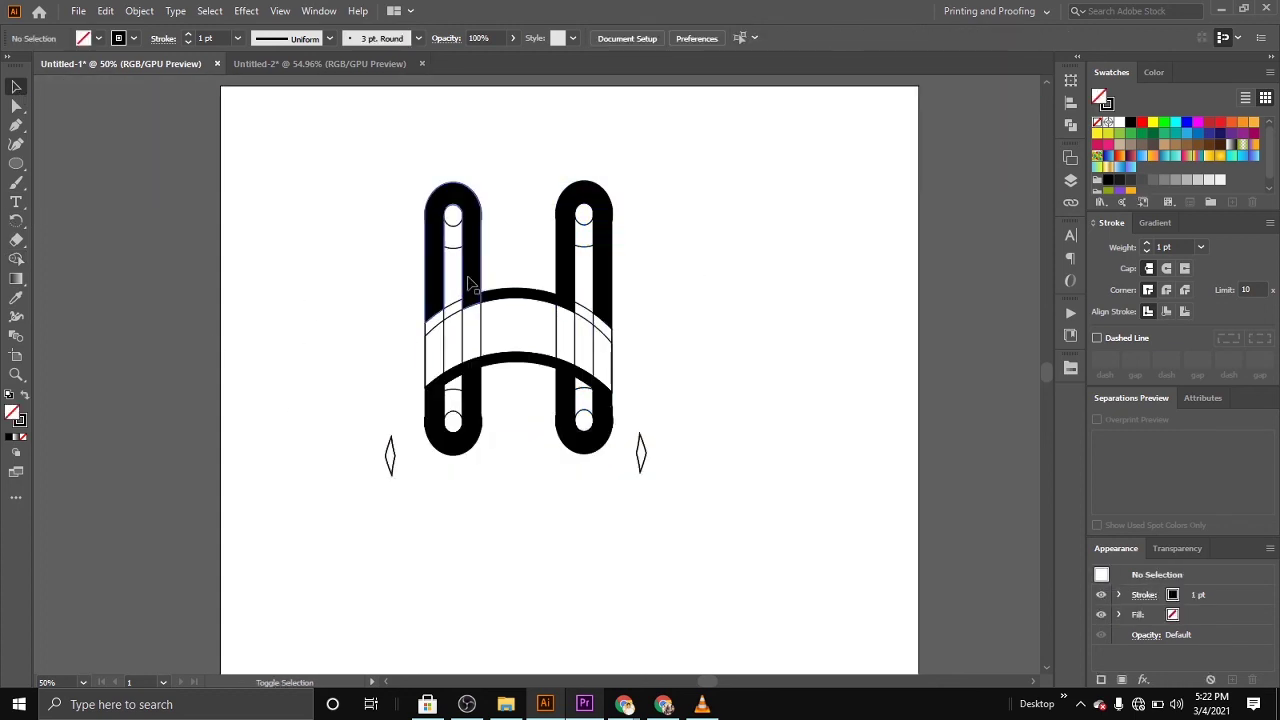
pyautogui.click(496, 309)
pyautogui.keyDown('shift'); pyautogui.click(530, 303); pyautogui.keyUp('shift')
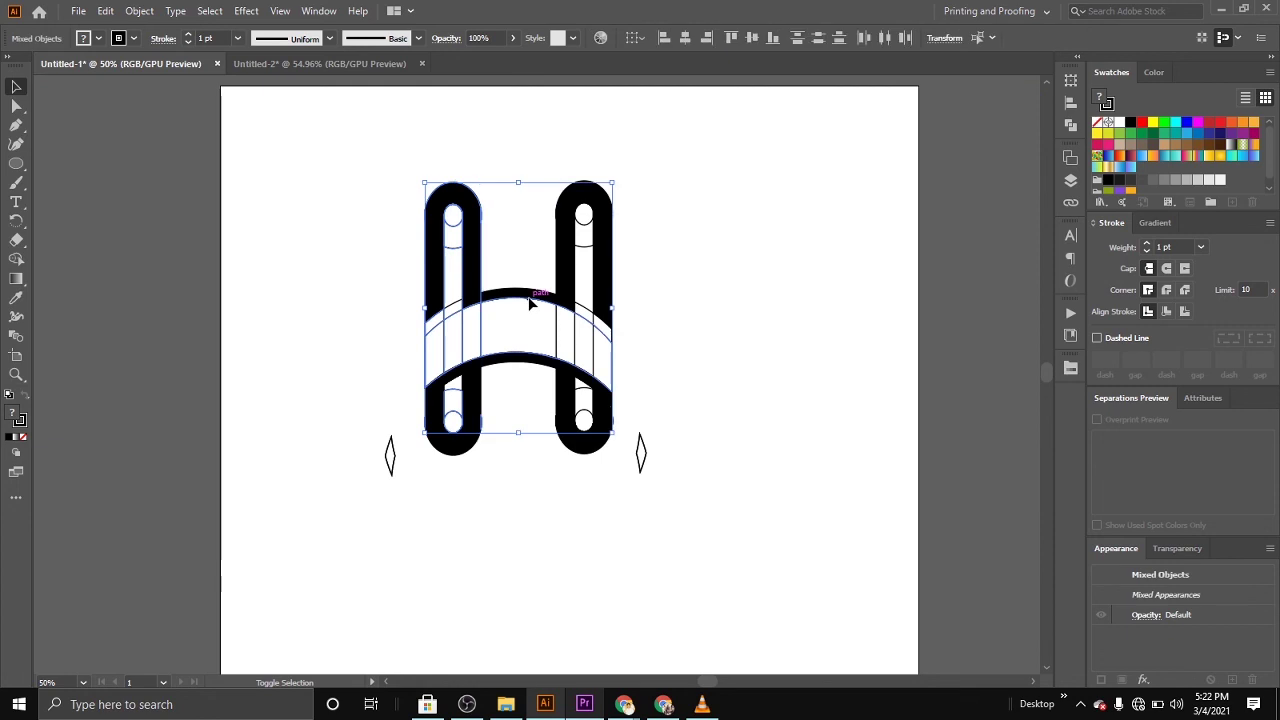
pyautogui.keyDown('shift'); pyautogui.click(519, 365); pyautogui.keyUp('shift')
pyautogui.click(120, 11)
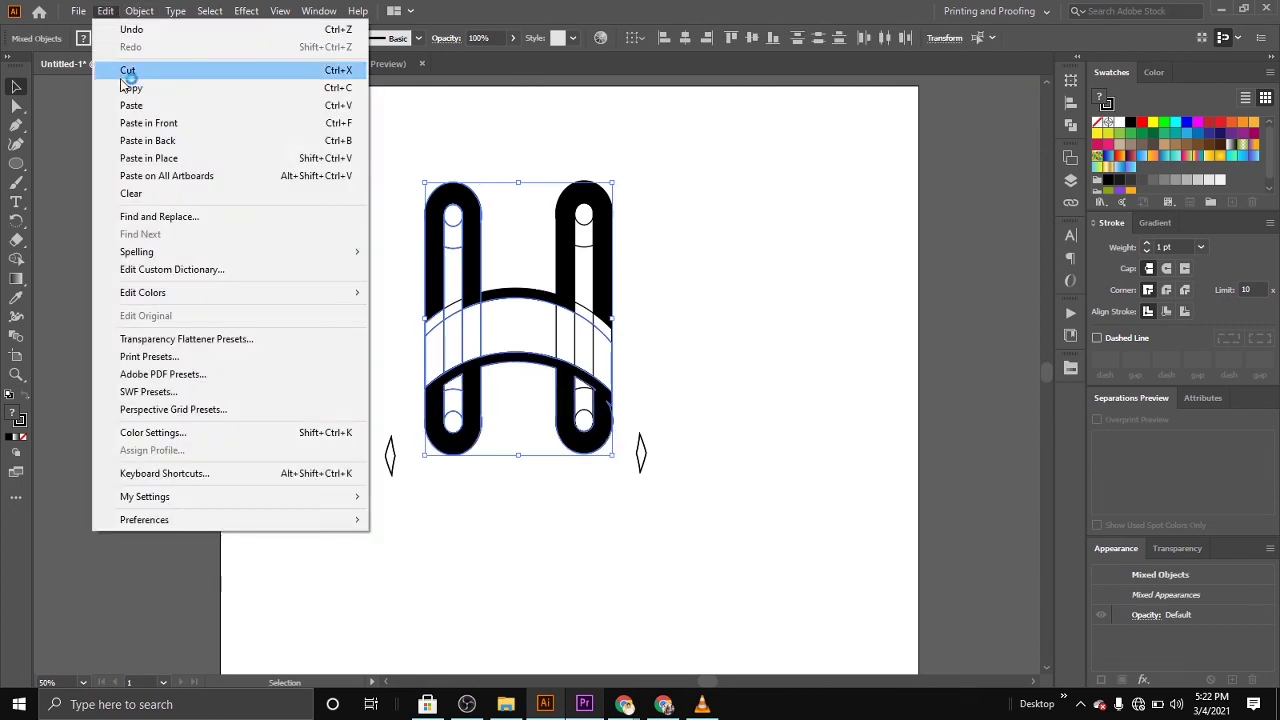
pyautogui.click(119, 77)
pyautogui.hotkey('ctrl', 'f')
pyautogui.click(300, 183)
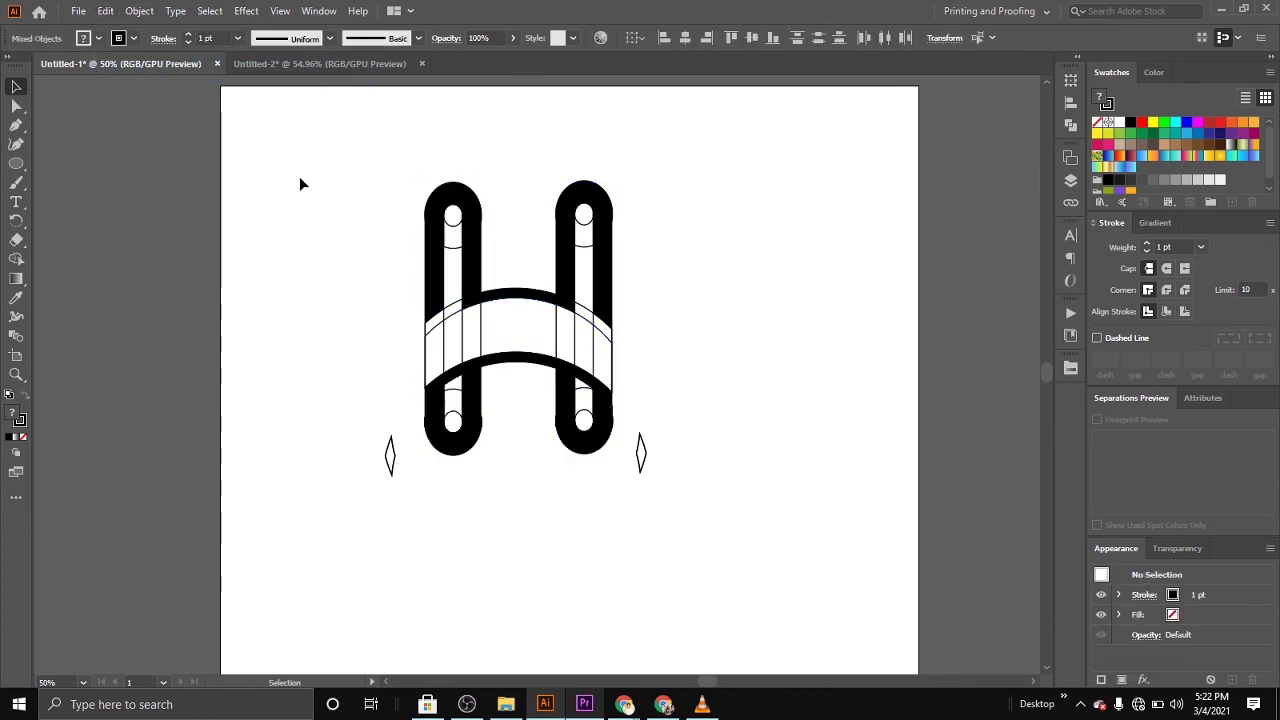
# Cut the black H, delete the leftover outlines and diamonds, then paste the H back
pyautogui.press('v')
pyautogui.click(471, 266)
pyautogui.keyDown('shift'); pyautogui.click(535, 317); pyautogui.keyUp('shift')
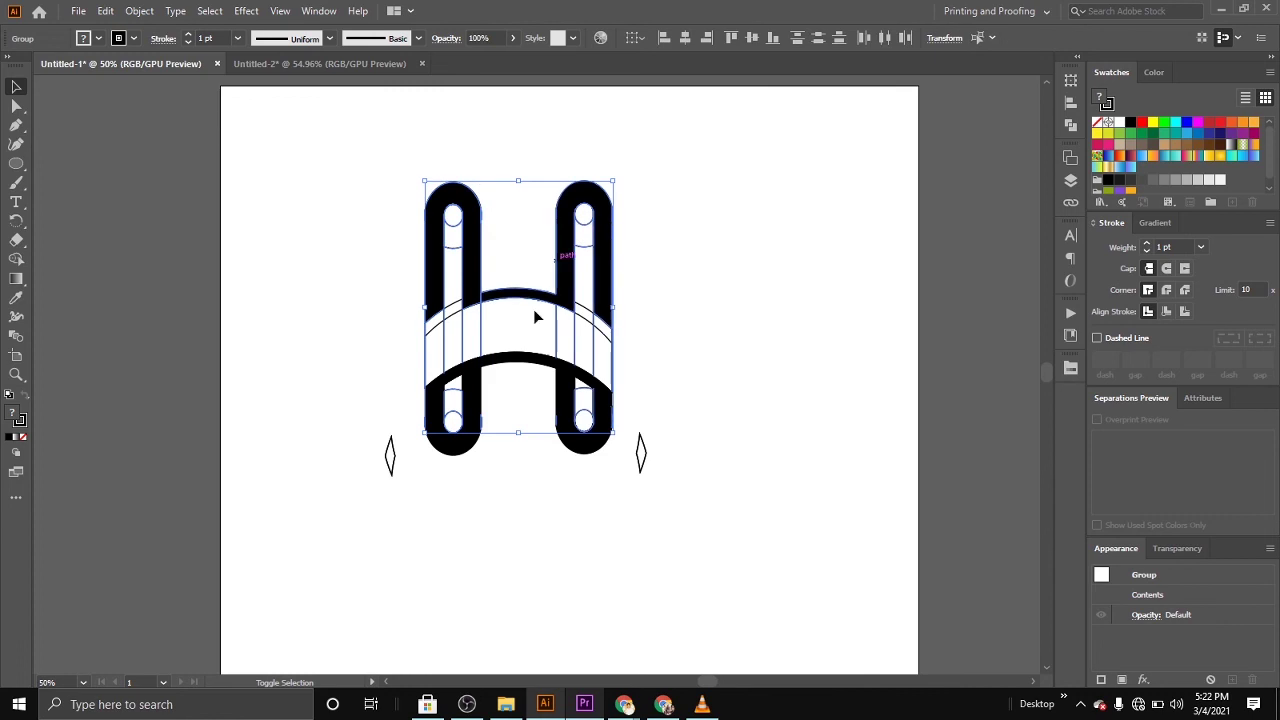
pyautogui.keyDown('shift'); pyautogui.click(522, 362); pyautogui.keyUp('shift')
pyautogui.click(105, 11)
pyautogui.click(116, 70)
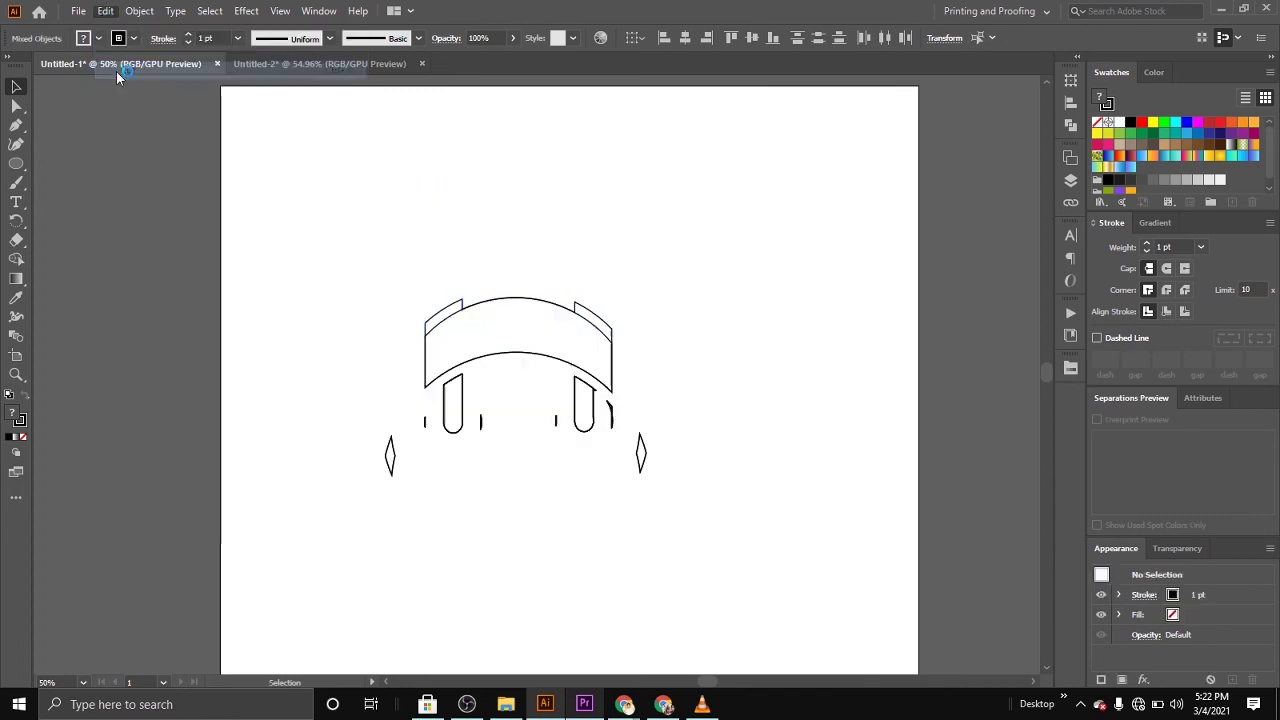
pyautogui.moveTo(266, 224); pyautogui.dragTo(786, 540)
pyautogui.press('Delete')
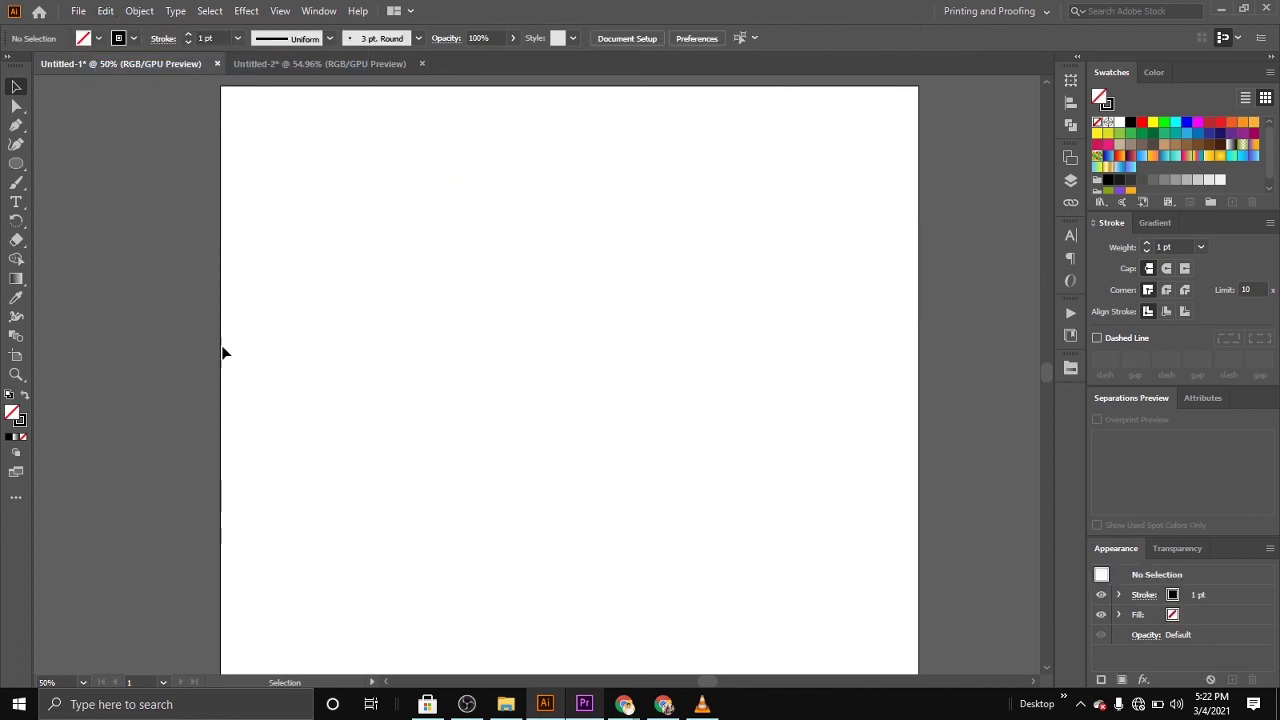
pyautogui.hotkey('ctrl', 'v')
pyautogui.click(839, 391)
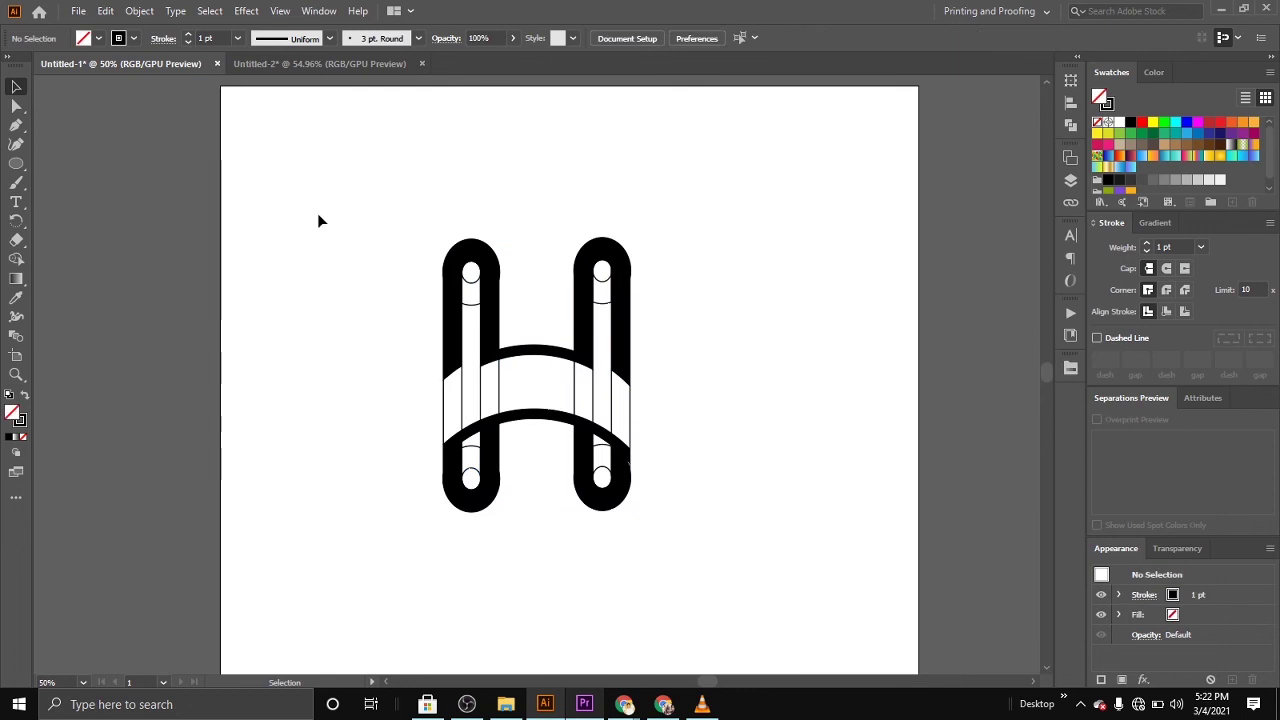
pyautogui.moveTo(317, 215); pyautogui.dragTo(713, 539)
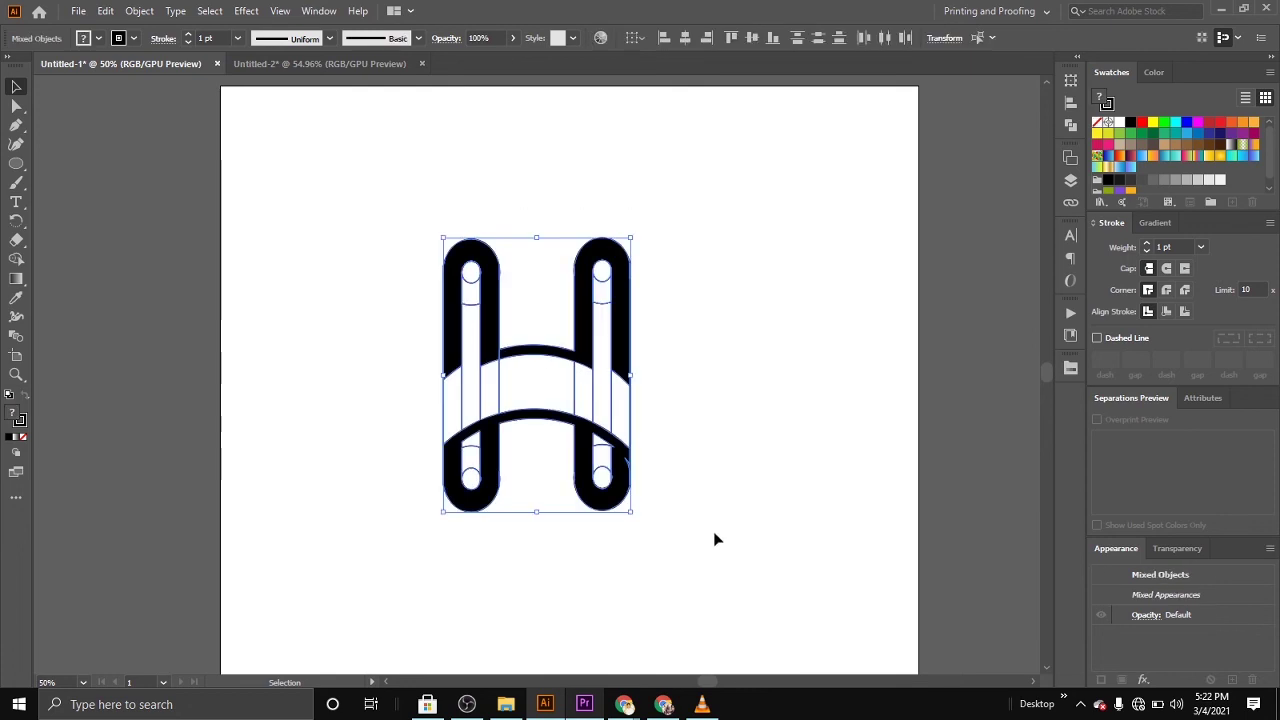
# Delete the H's middle band regions with Shape Builder and merge the left pillar pieces with white fill
pyautogui.click(16, 259)
pyautogui.moveTo(352, 417); pyautogui.dragTo(678, 426)
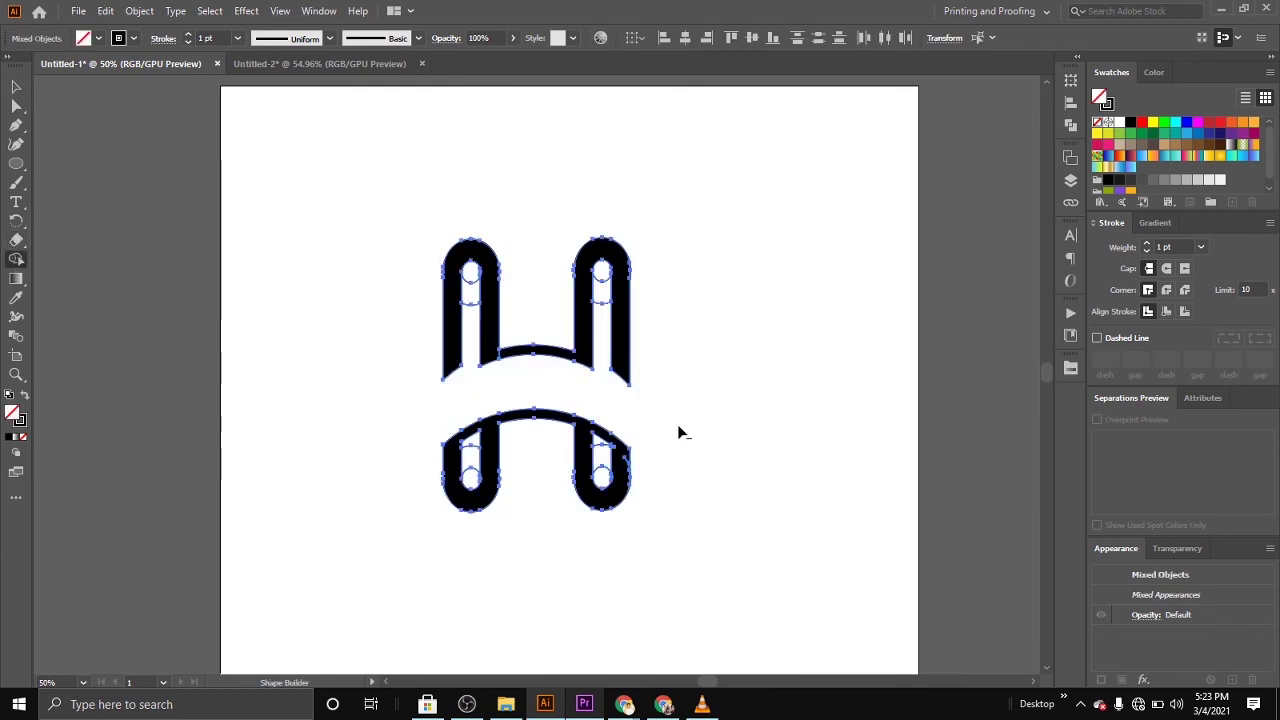
pyautogui.click(1121, 122)
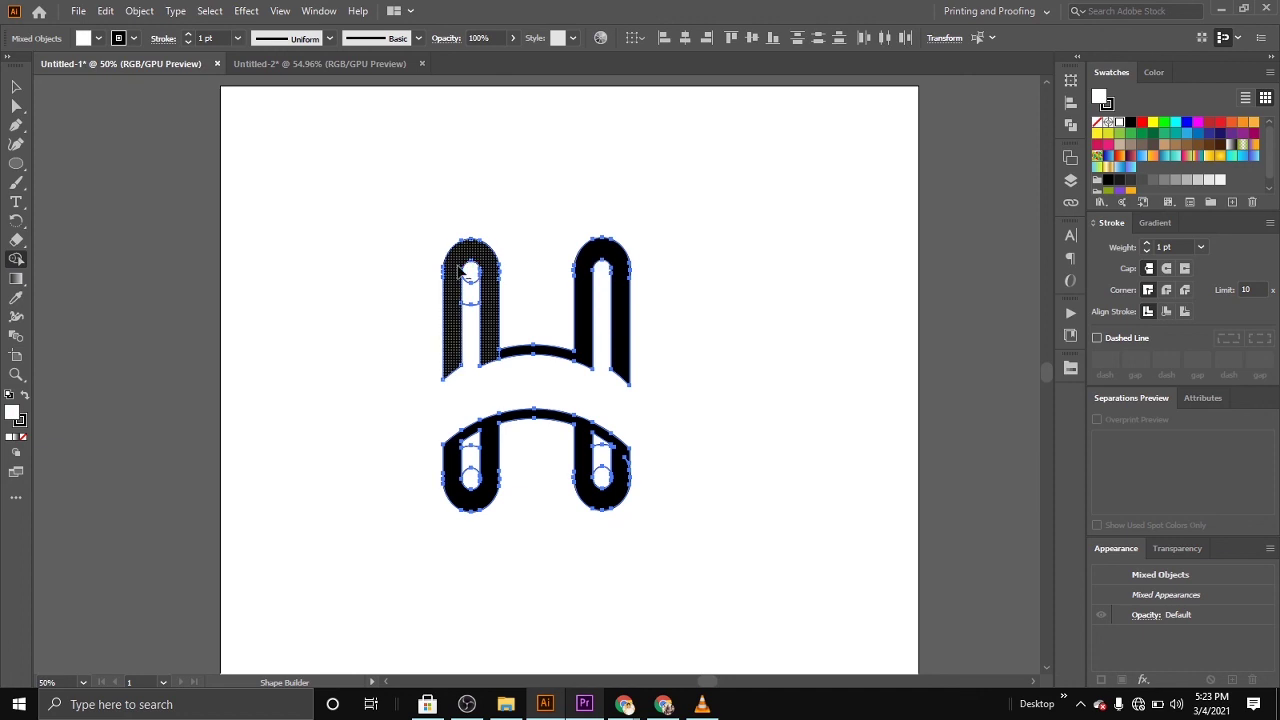
pyautogui.moveTo(500, 302); pyautogui.dragTo(470, 325)
pyautogui.moveTo(474, 453); pyautogui.dragTo(470, 485)
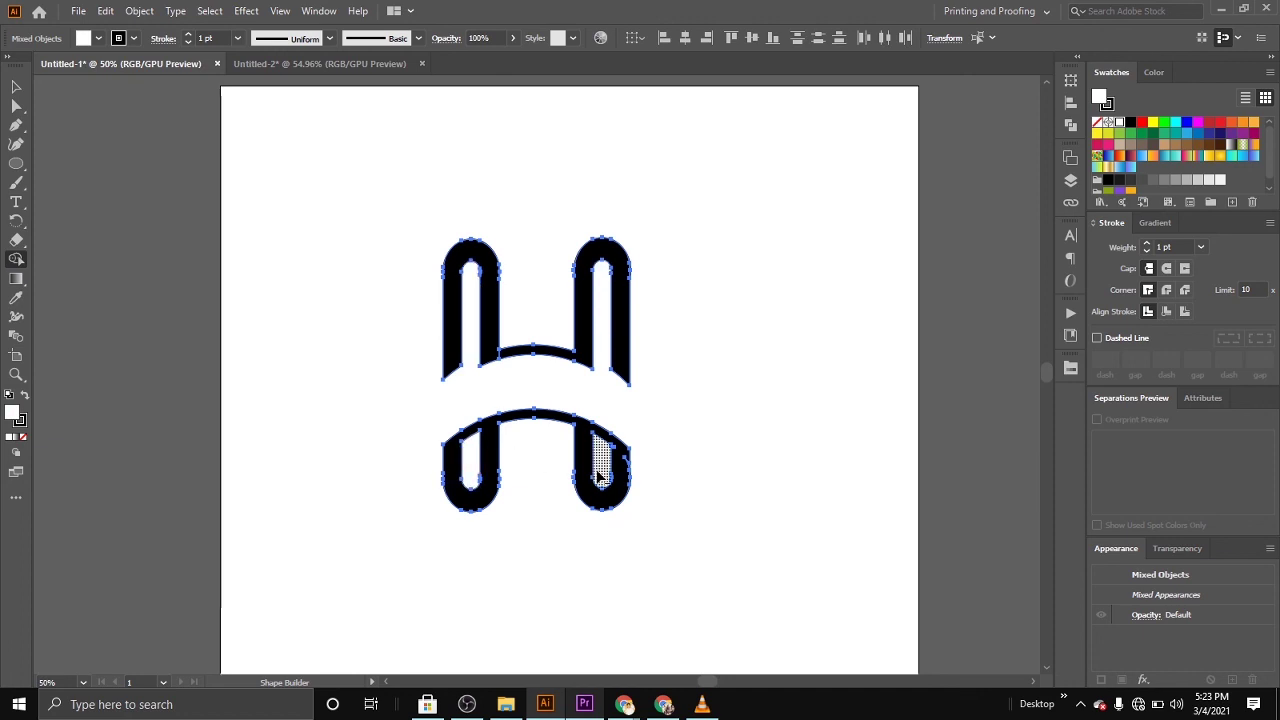
pyautogui.click(16, 87)
pyautogui.click(433, 280)
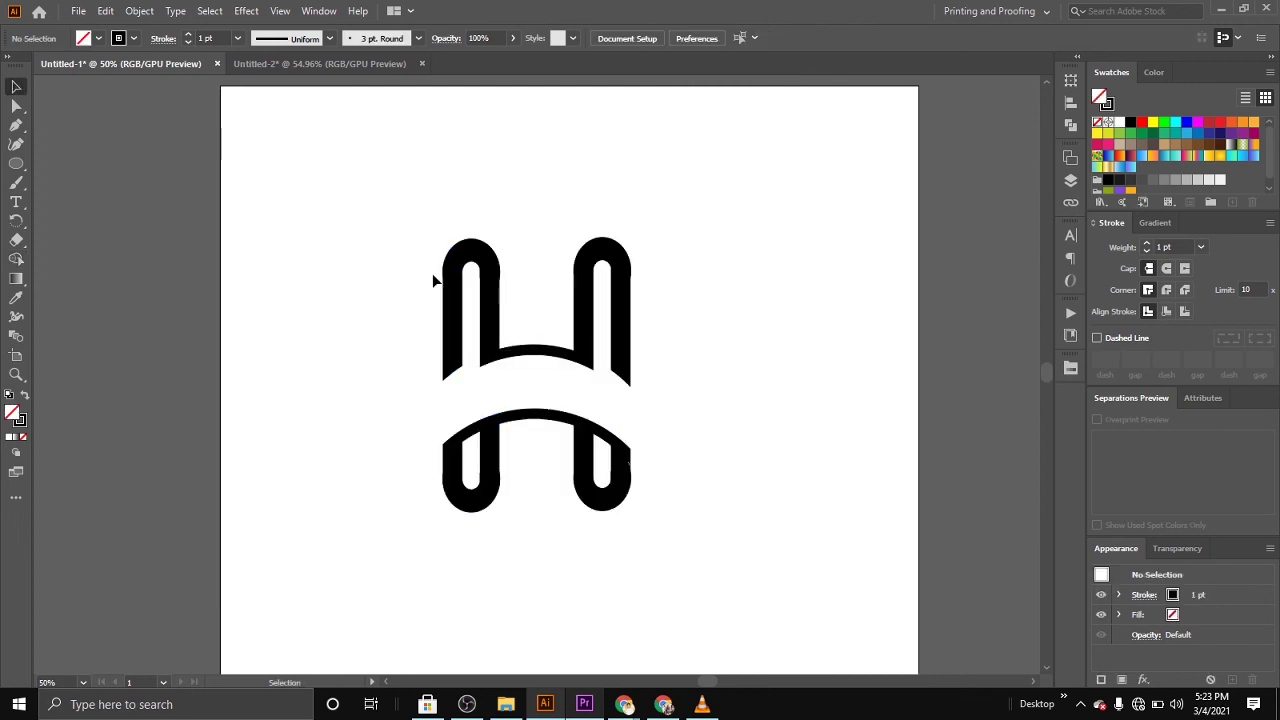
# Narrow the letter from its right side, shorten it from the bottom, and nudge it up-right
pyautogui.moveTo(426, 287); pyautogui.dragTo(640, 417)
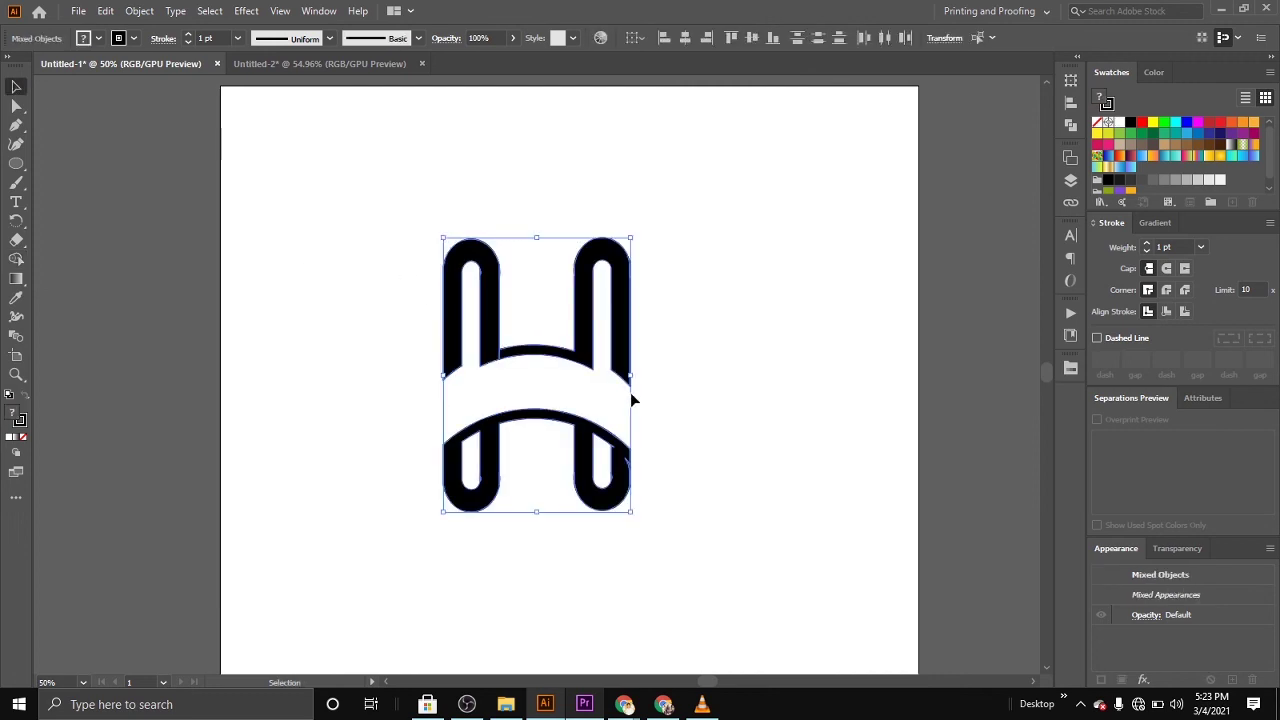
pyautogui.moveTo(632, 372); pyautogui.dragTo(598, 388)
pyautogui.click(689, 372)
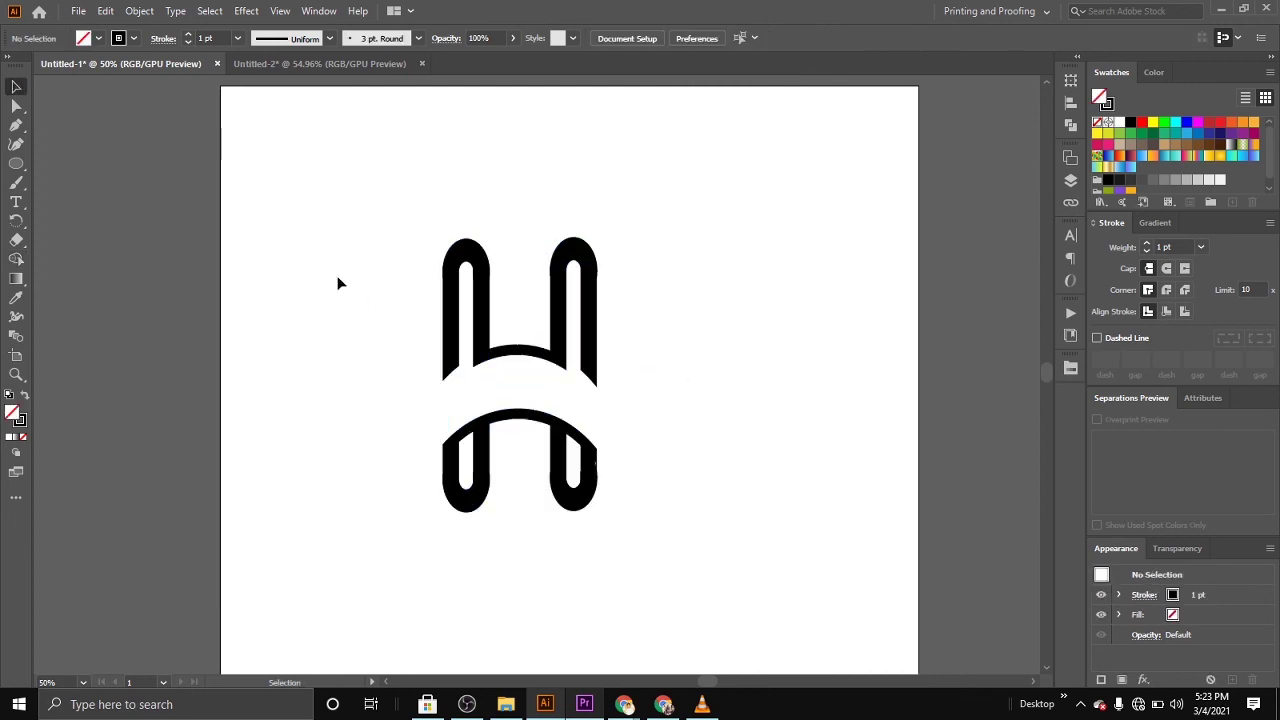
pyautogui.moveTo(337, 280)
pyautogui.mouseDown()
pyautogui.moveTo(546, 486)
pyautogui.moveTo(522, 491)
pyautogui.mouseUp()
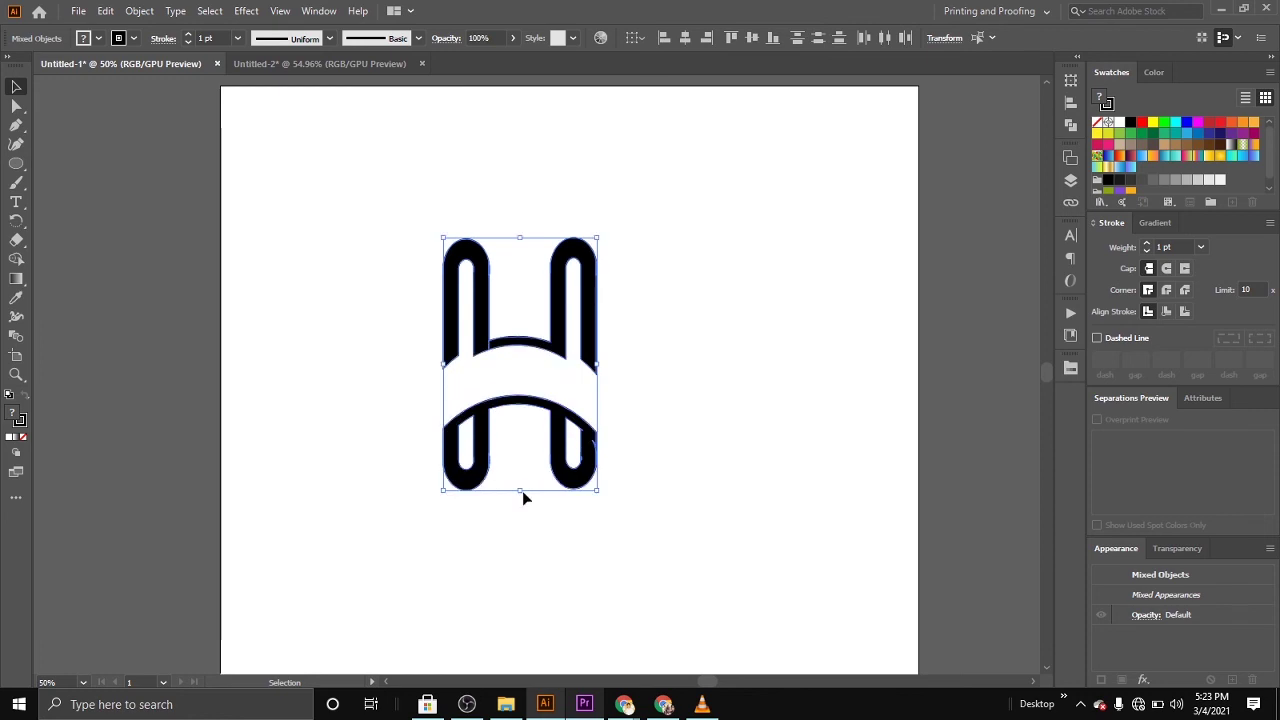
pyautogui.click(556, 527)
pyautogui.moveTo(333, 267); pyautogui.dragTo(608, 498)
pyautogui.moveTo(490, 330); pyautogui.dragTo(510, 321)
# Merge the left pillar into a solid black shape with Shape Builder
pyautogui.click(16, 259)
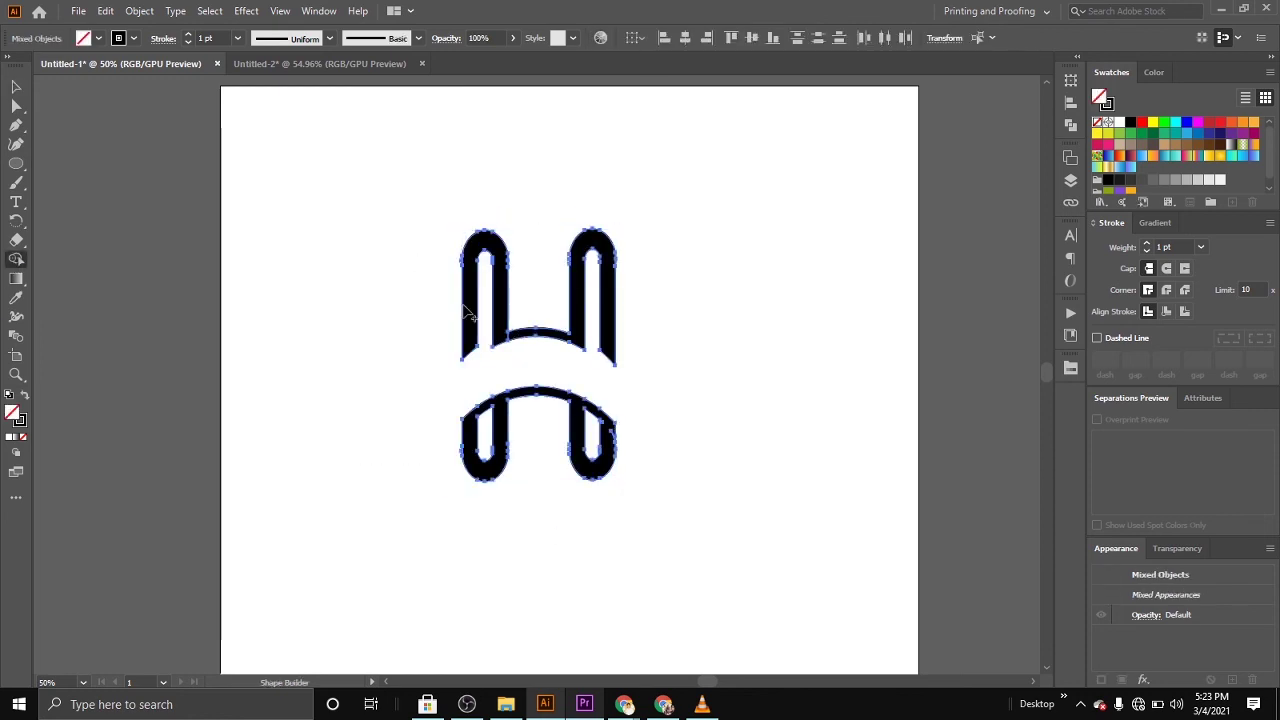
pyautogui.click(1107, 182)
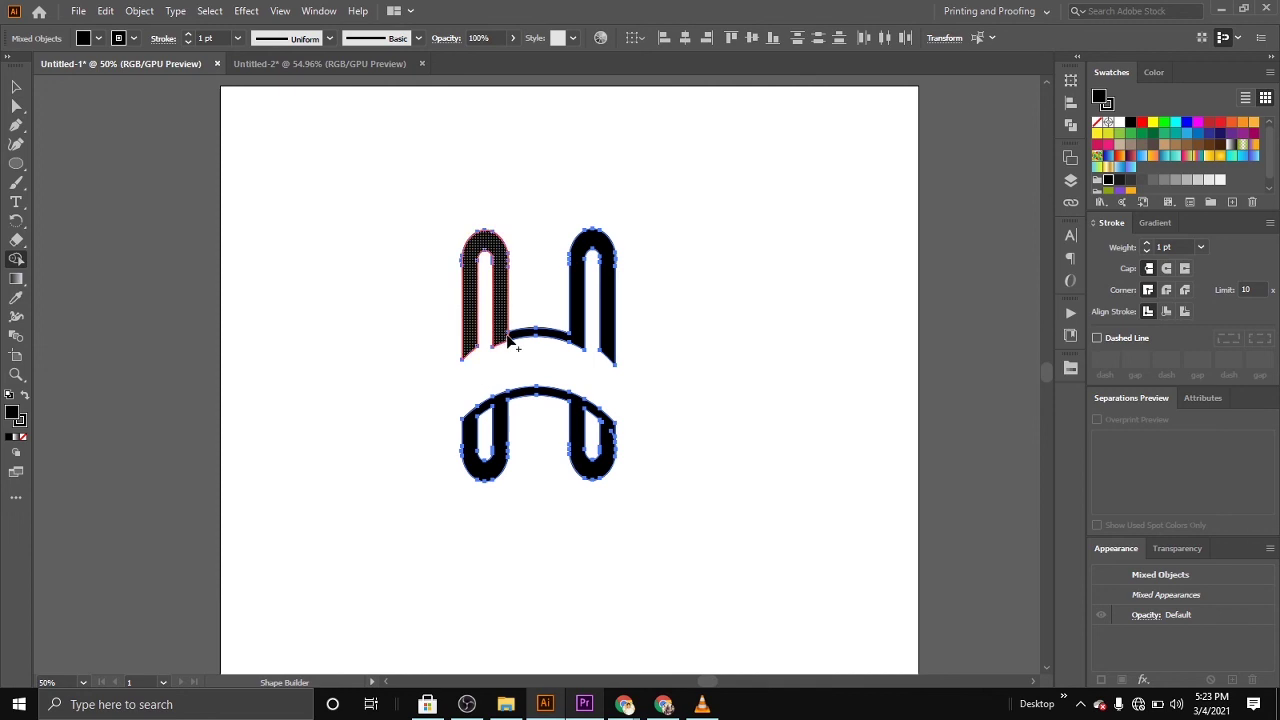
pyautogui.click(510, 340)
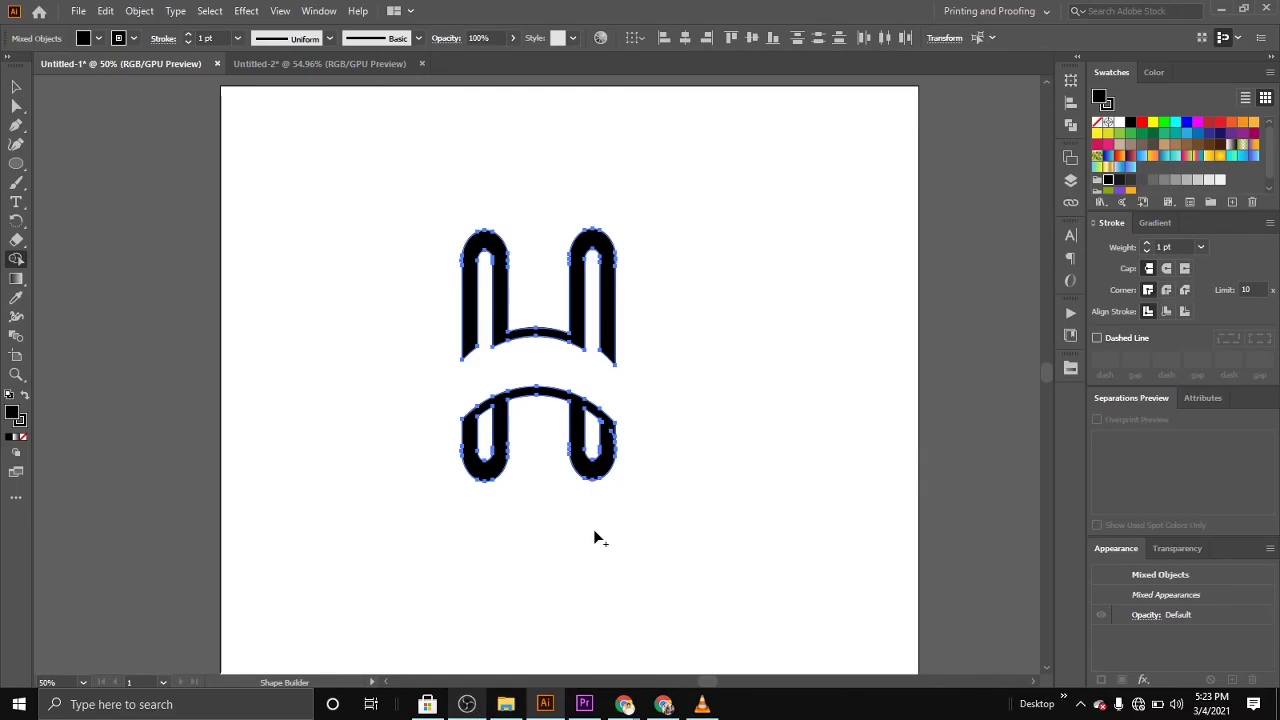
pyautogui.click(15, 87)
pyautogui.click(360, 371)
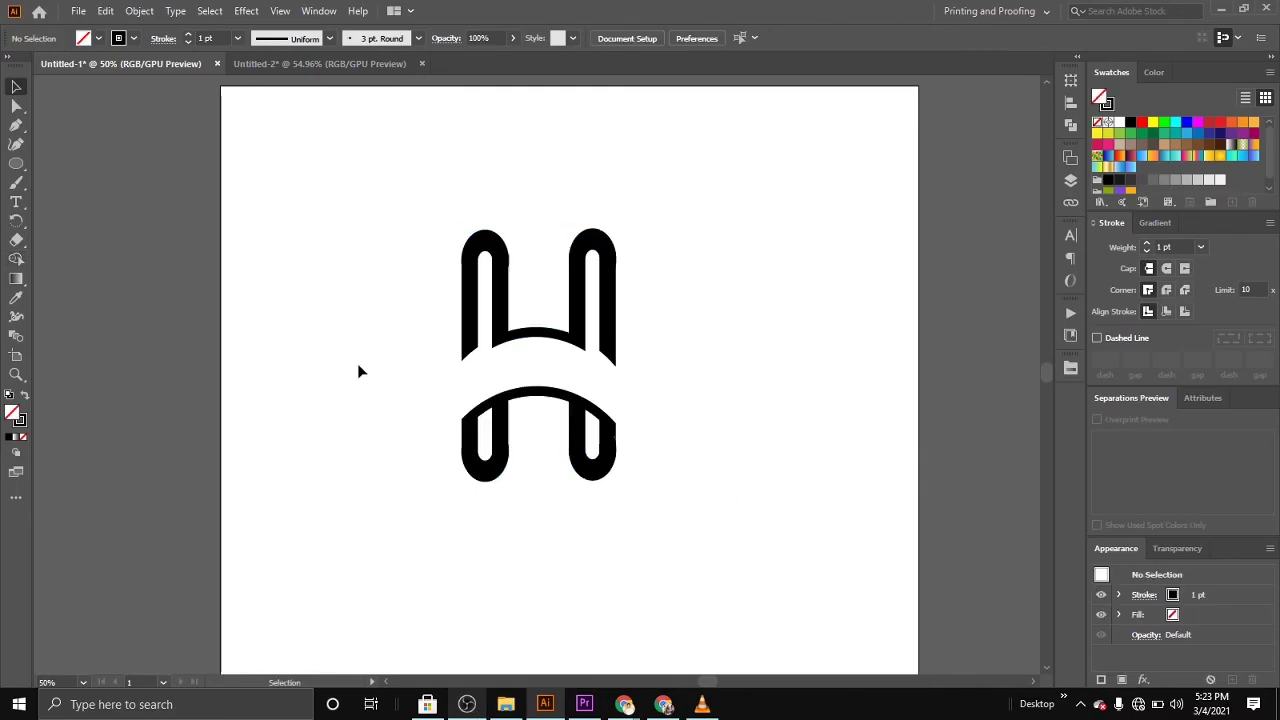